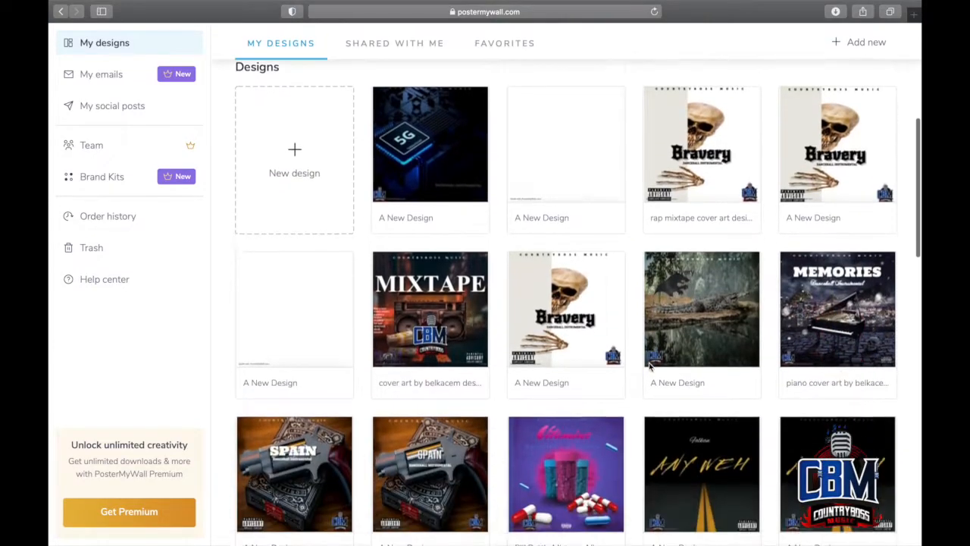
Step: Start a new design from scratch in My Designs
scroll(649, 367, "up", 12)
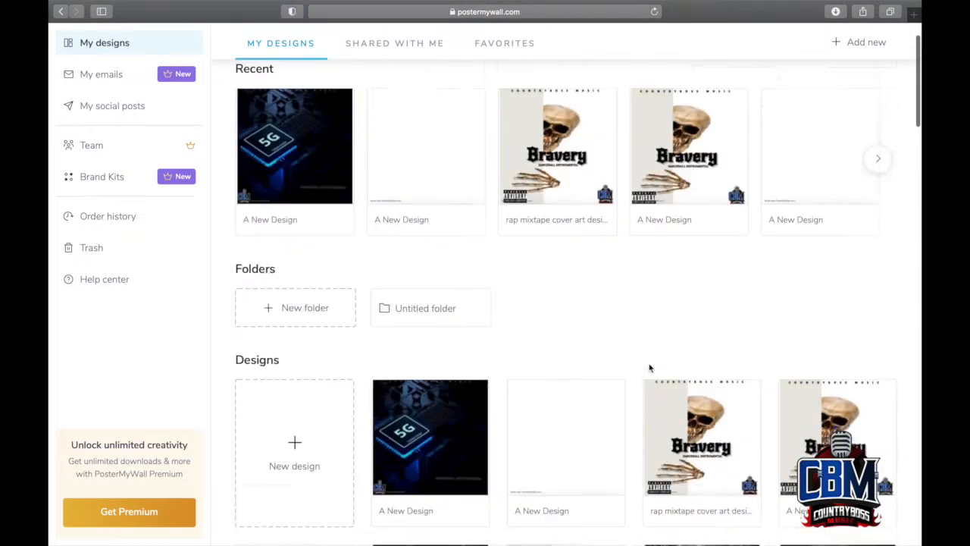
scroll(649, 368, "down", 4)
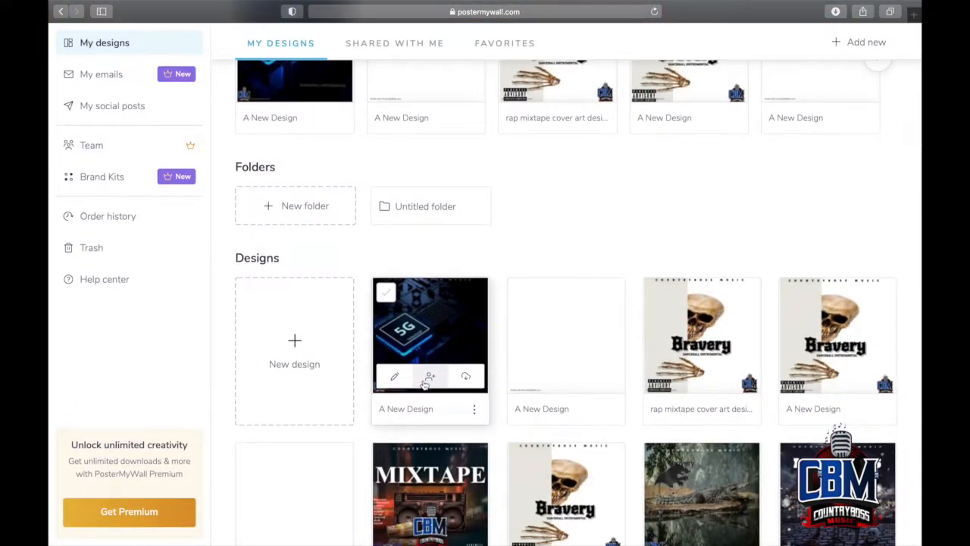
left_click(295, 345)
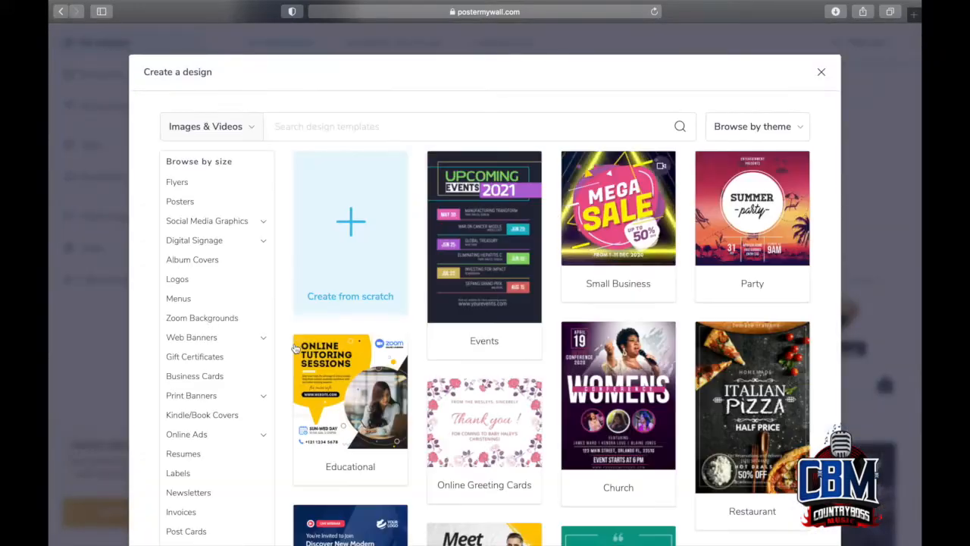
left_click(350, 230)
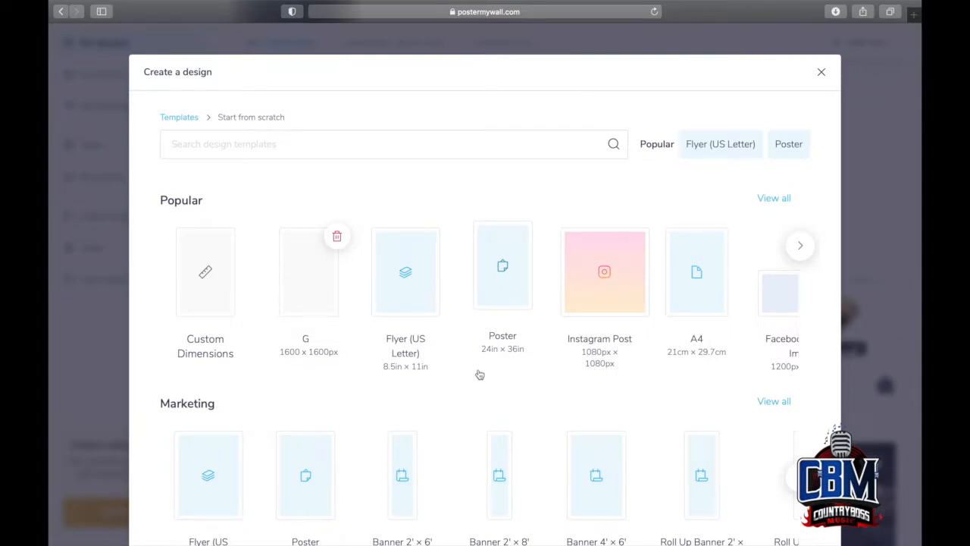
Step: Create a custom-size design of 1600 × 1600 px with a transparent background
scroll(478, 370, "down", 10)
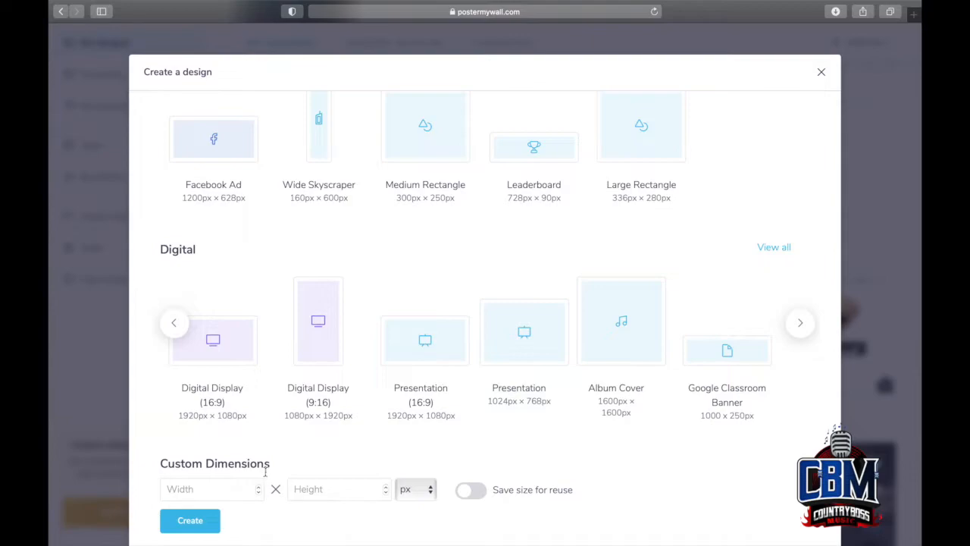
left_click(203, 490)
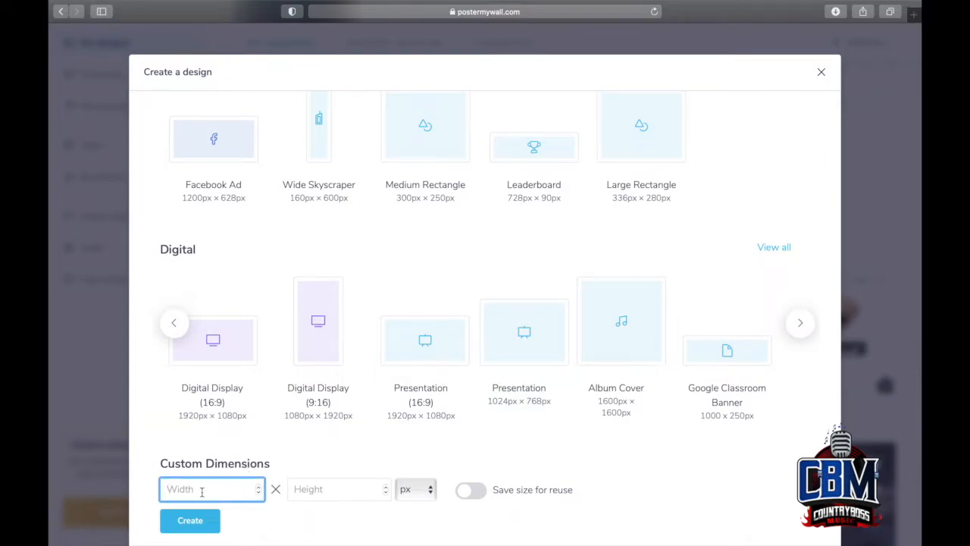
type("1600")
left_click(356, 494)
type("1")
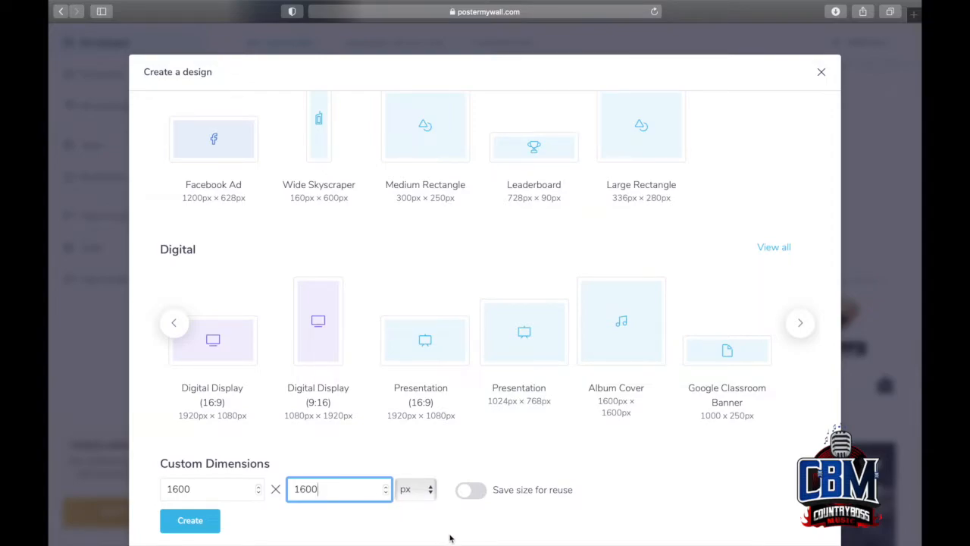
left_click(215, 530)
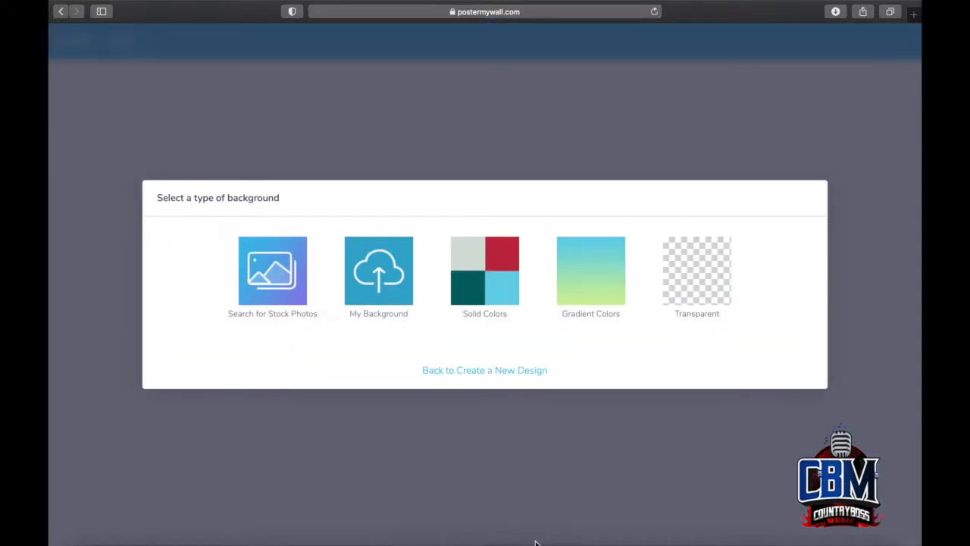
left_click(713, 275)
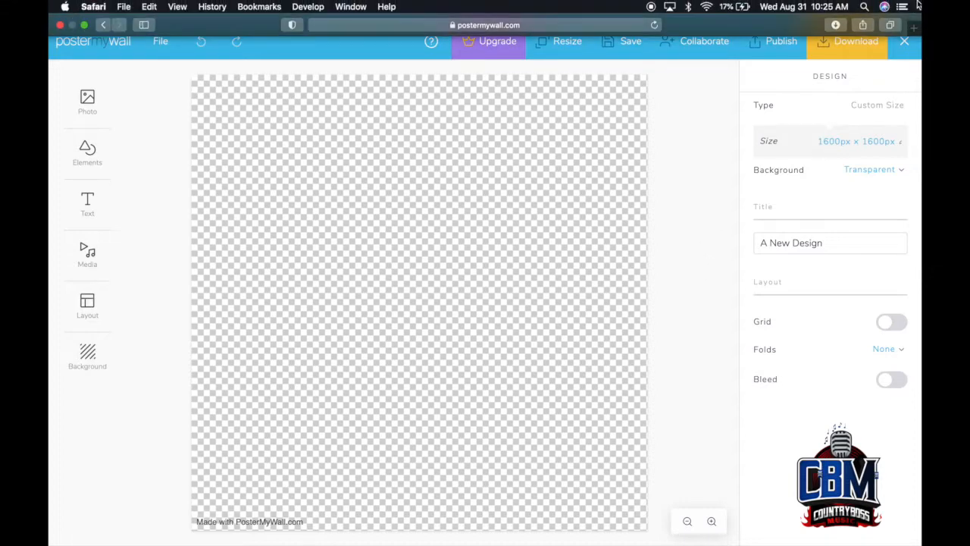
Step: Open unsplash.com in a new browser tab
left_click(914, 27)
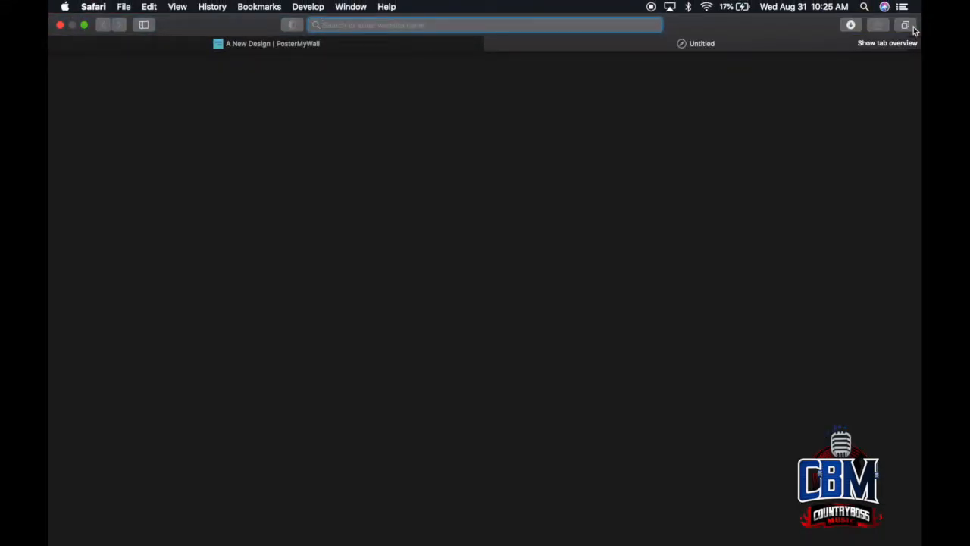
type("uns")
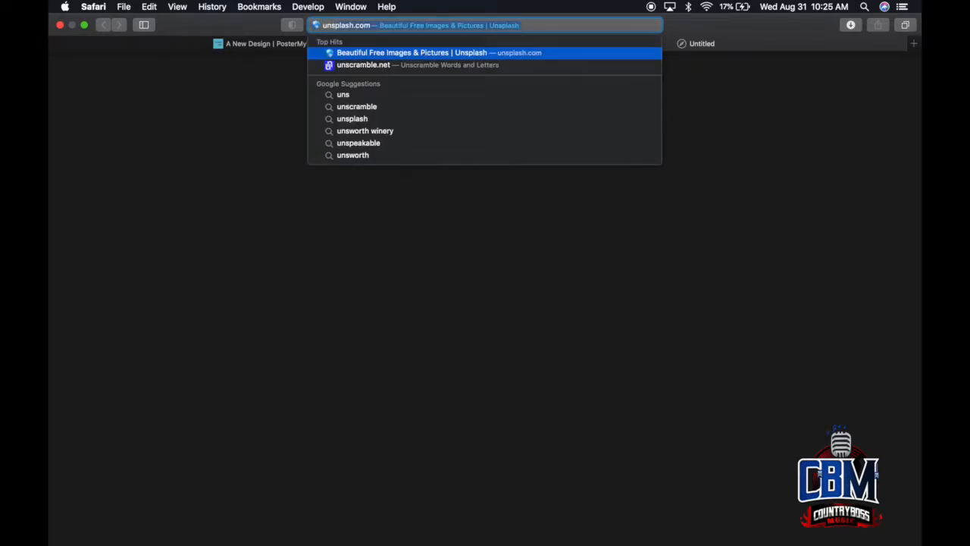
type("plash")
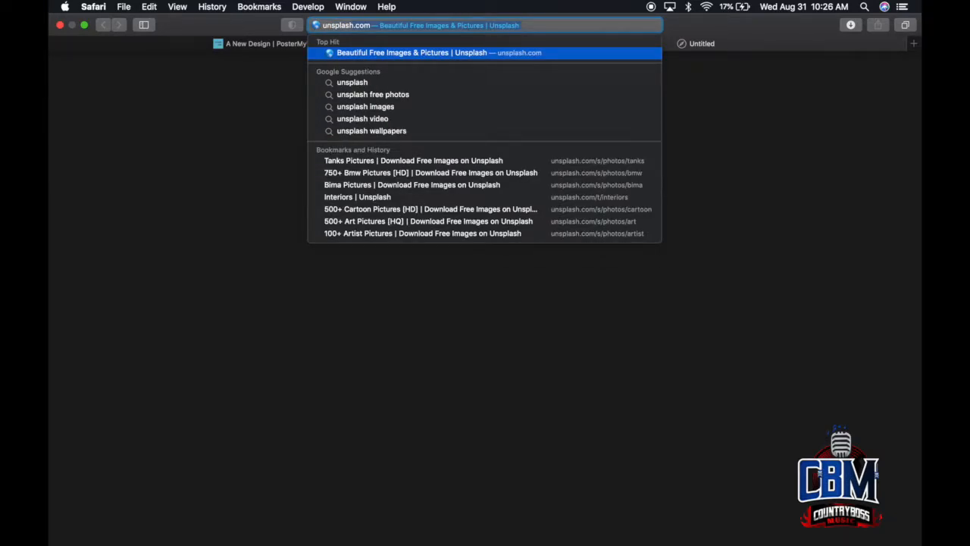
key("Return")
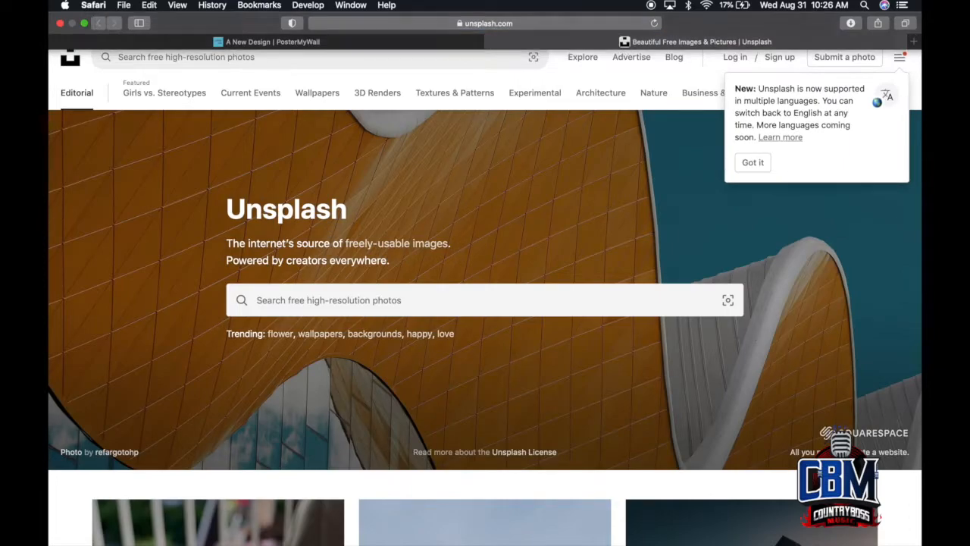
scroll(551, 409, "down", 1)
scroll(551, 408, "up", 1)
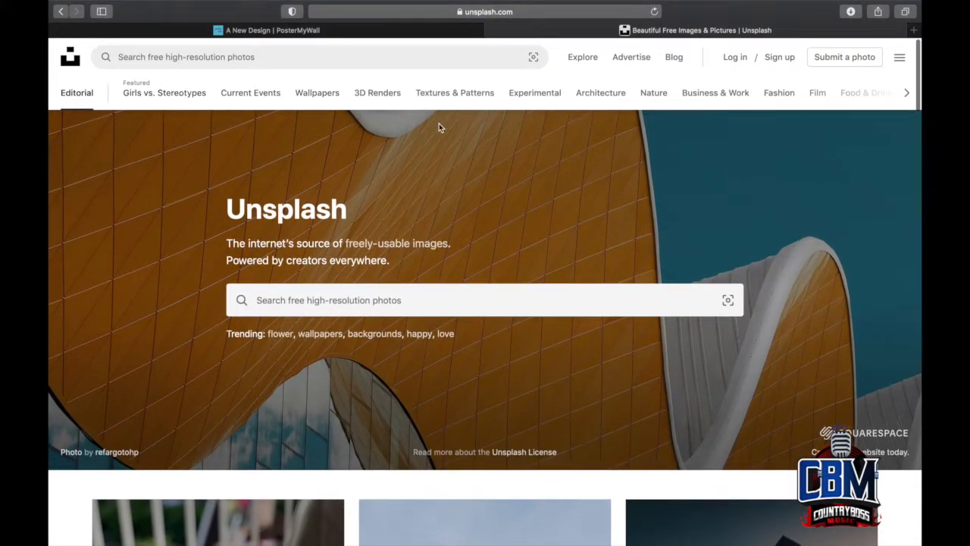
Step: Browse the 3D Renders category and download the image of a bronze skull with a red halo
left_click(906, 92)
left_click(906, 92)
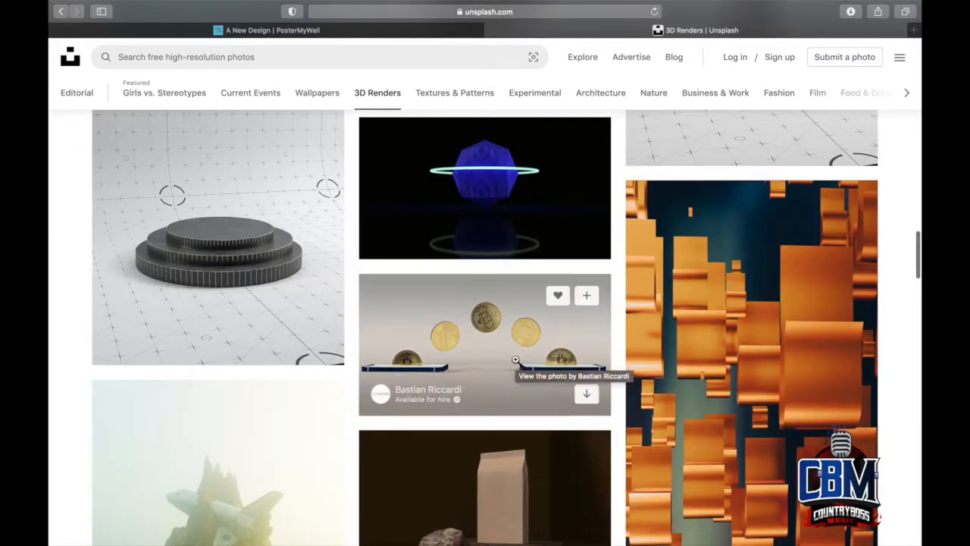
scroll(515, 359, "up", 3)
scroll(515, 360, "down", 7)
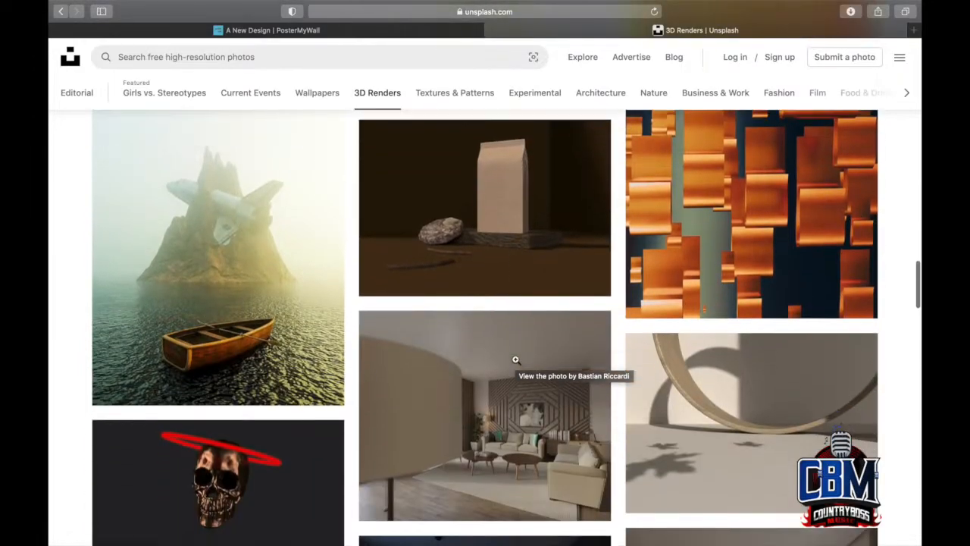
scroll(516, 359, "down", 1)
scroll(515, 360, "down", 2)
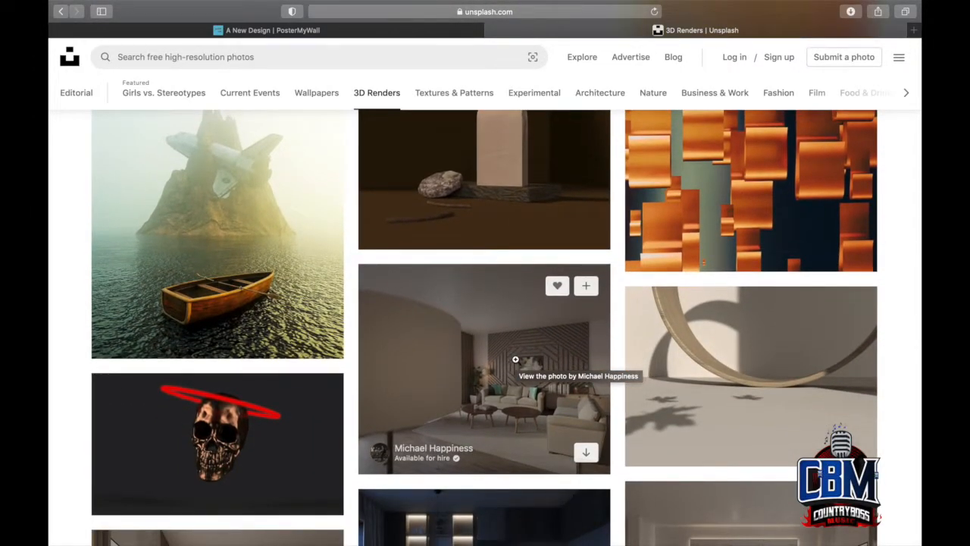
scroll(515, 360, "down", 5)
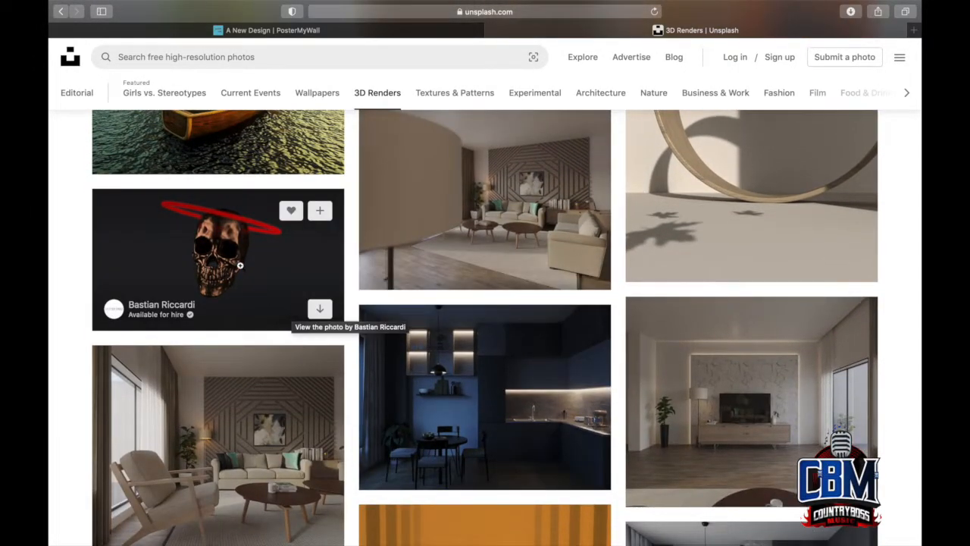
left_click(319, 309)
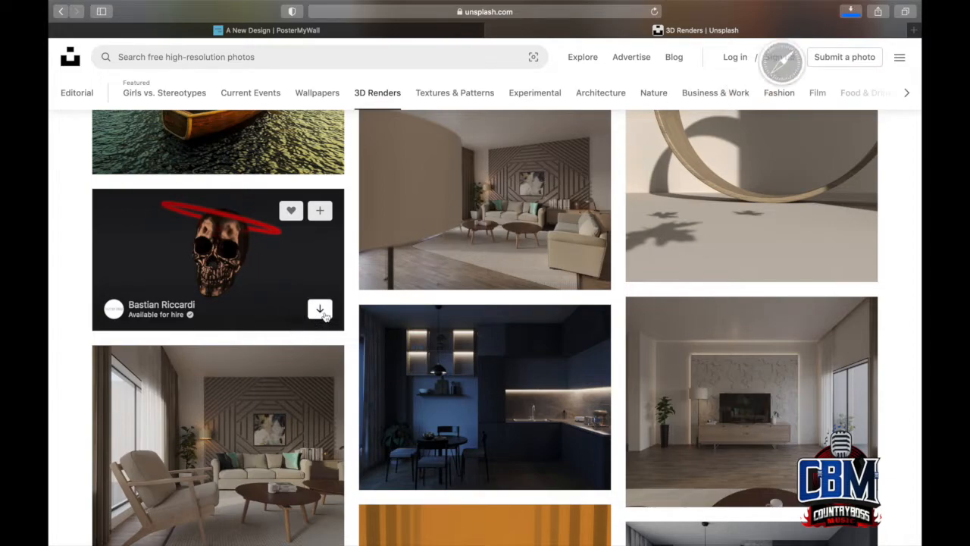
Step: Download the moonlit night scene with a parked car and the dark scene with a car near a lit kiosk
scroll(697, 393, "down", 15)
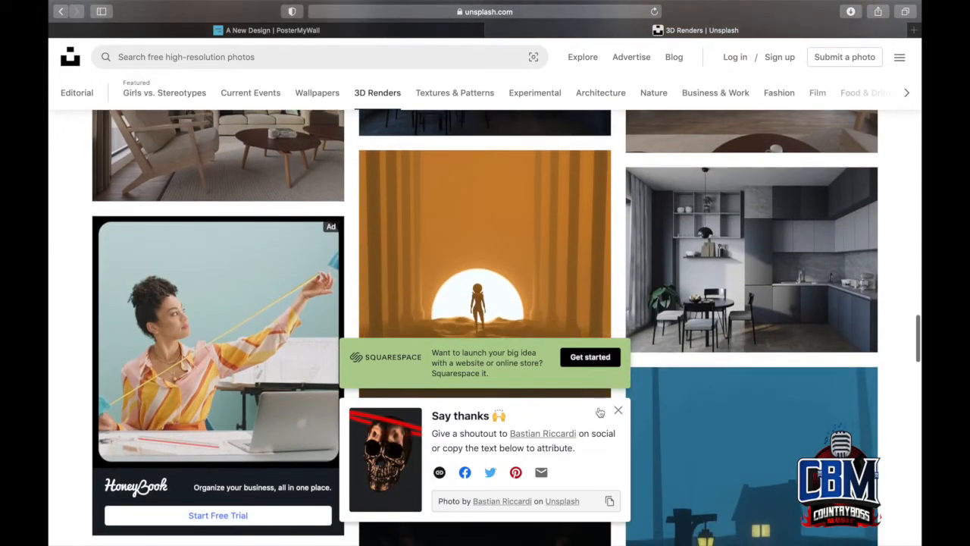
scroll(696, 393, "down", 20)
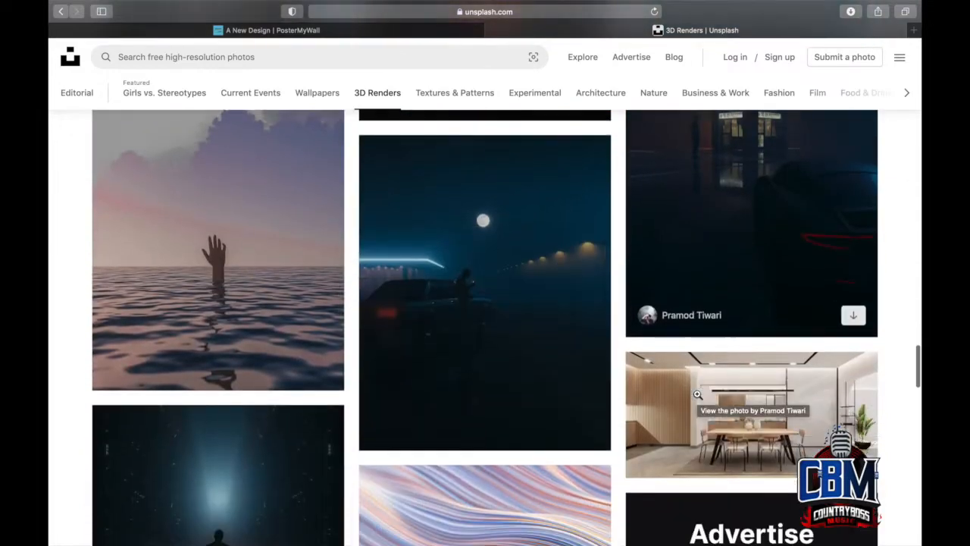
scroll(696, 394, "up", 4)
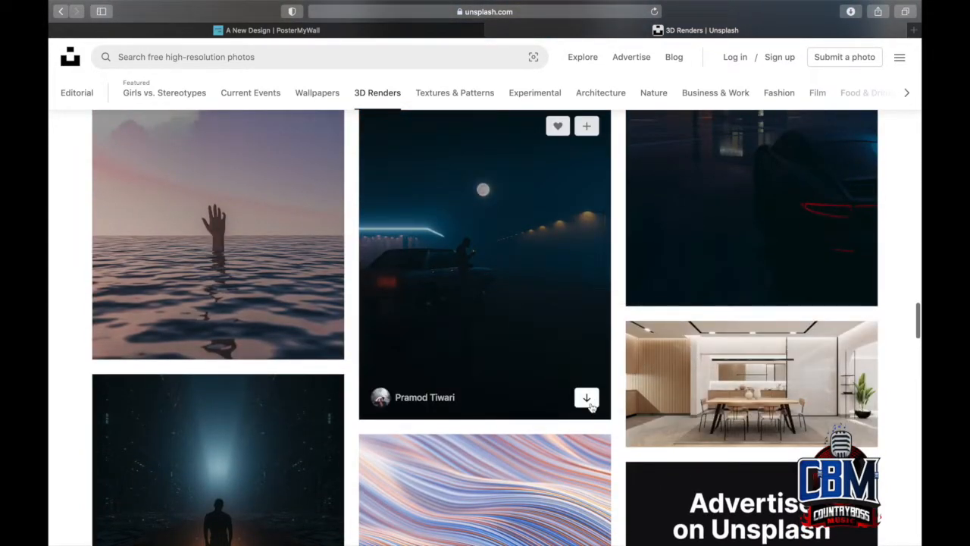
left_click(586, 399)
scroll(659, 462, "down", 2)
scroll(659, 463, "up", 4)
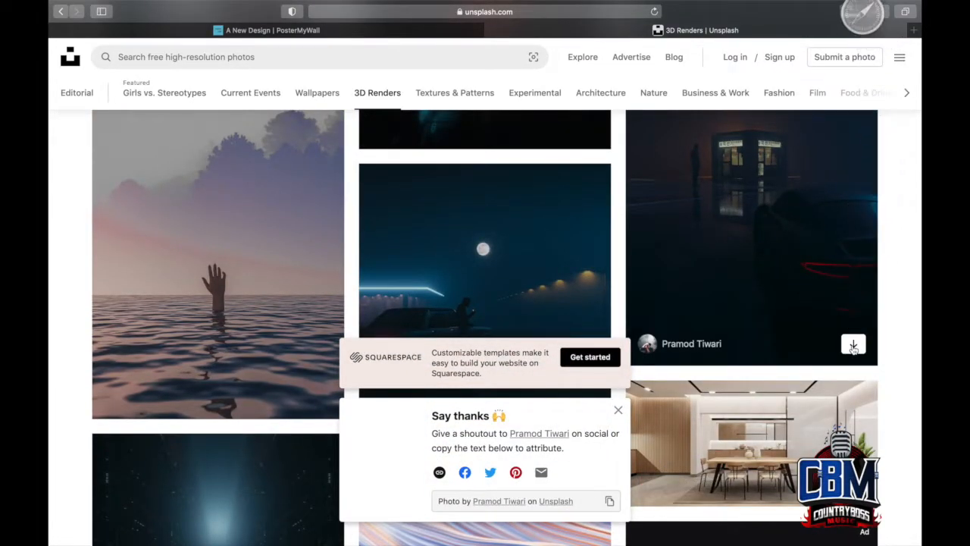
Step: Switch back to the PosterMyWall design and open the My Photos library for adding a photo
left_click(267, 31)
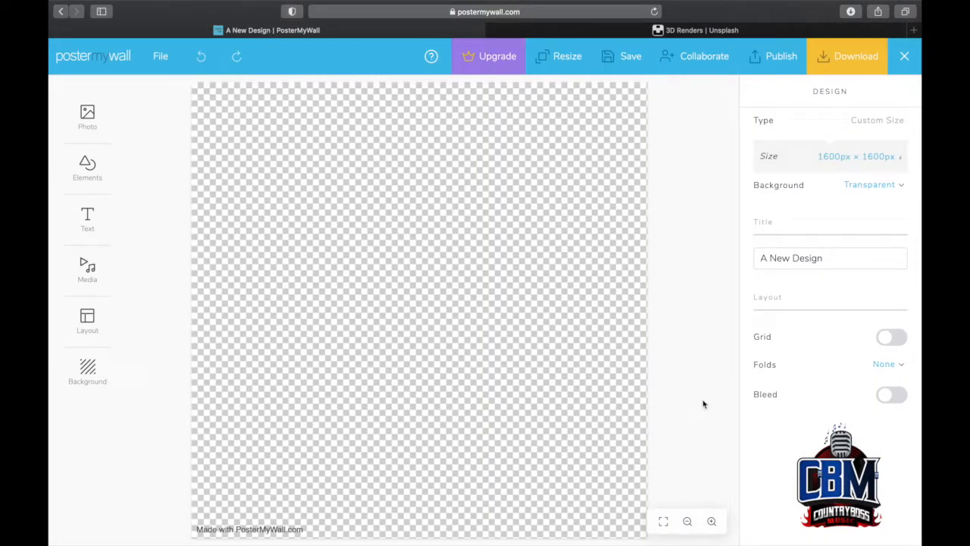
left_click(162, 61)
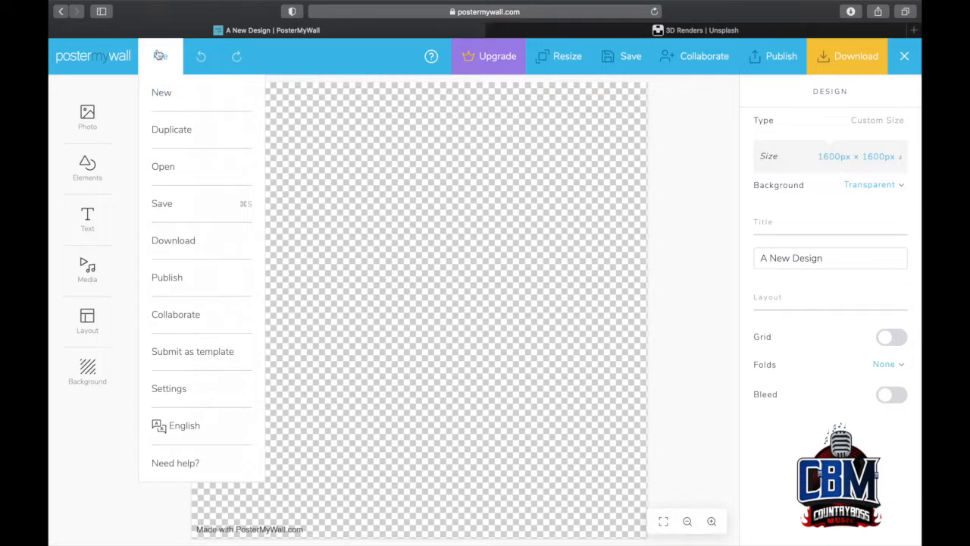
left_click(159, 56)
left_click(95, 114)
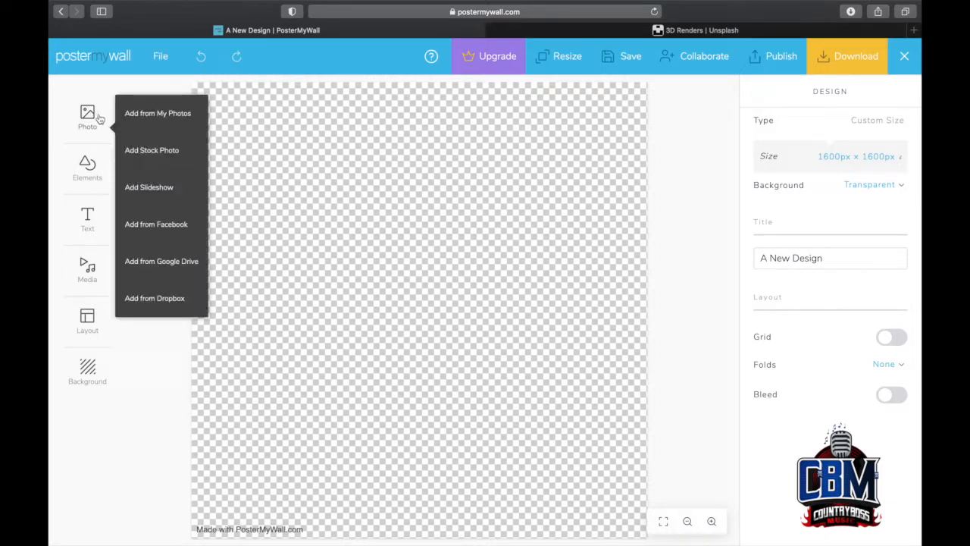
left_click(137, 114)
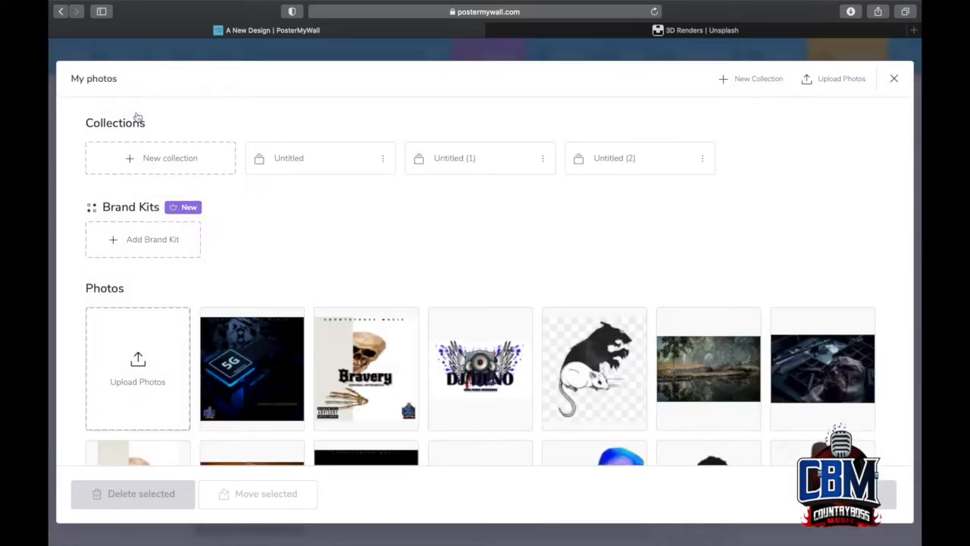
Step: Upload the downloaded moonlit car image from the Downloads folder to My Photos
left_click(138, 368)
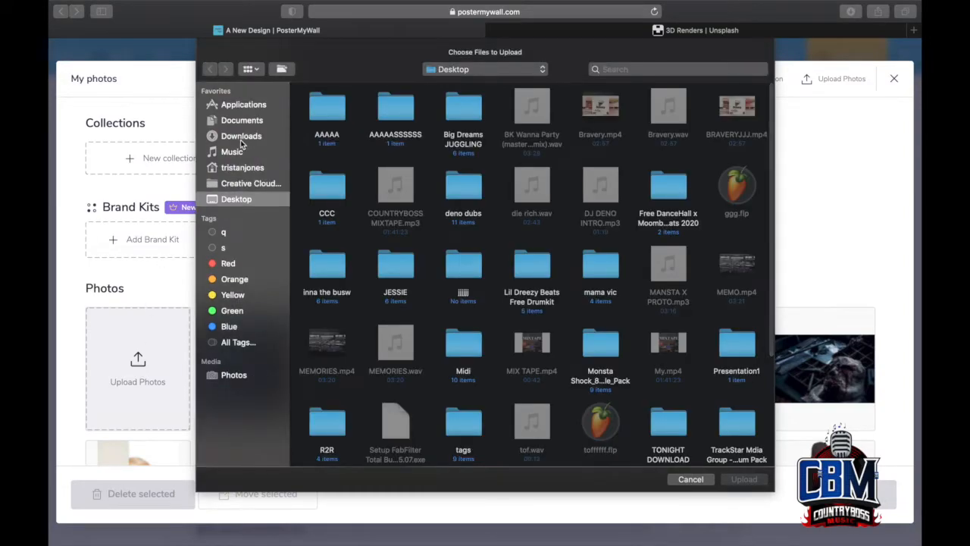
left_click(241, 140)
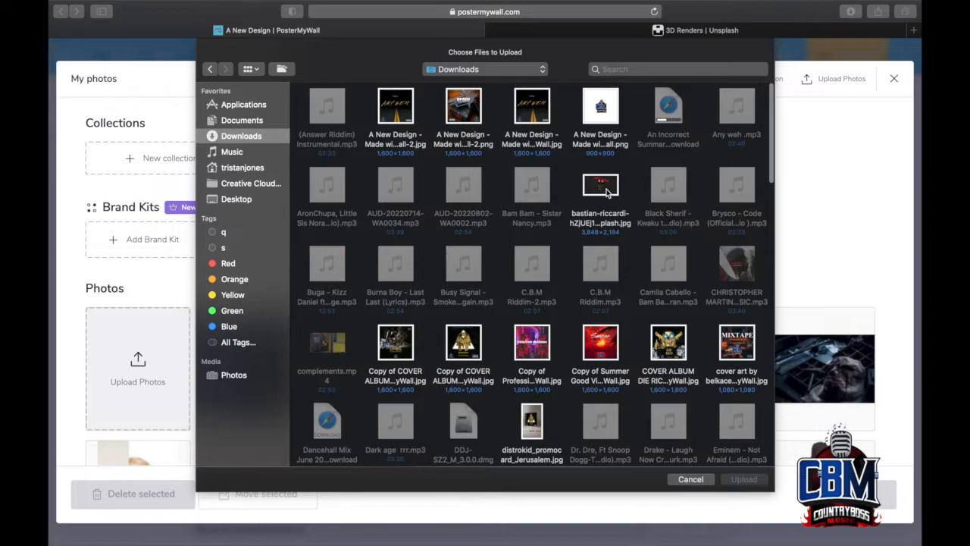
scroll(615, 341, "down", 5)
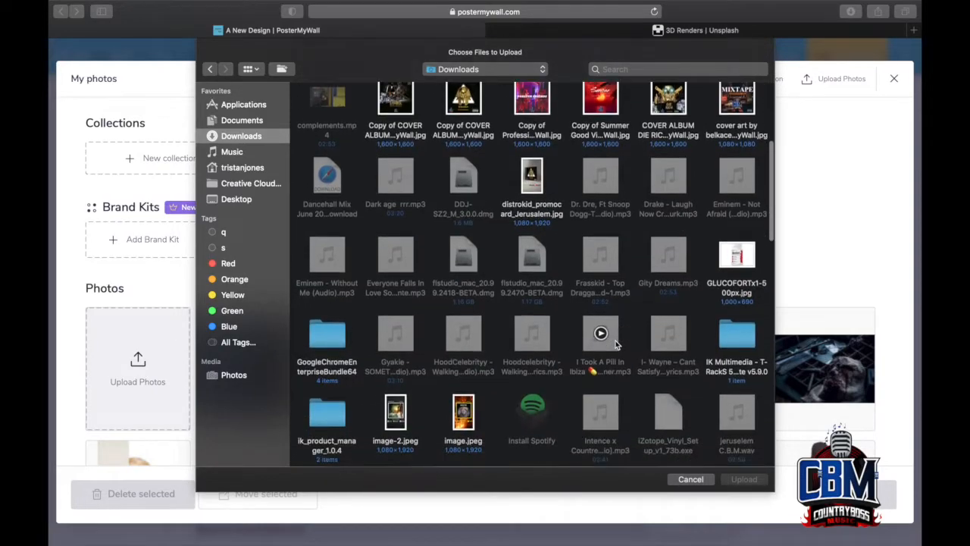
scroll(616, 341, "down", 15)
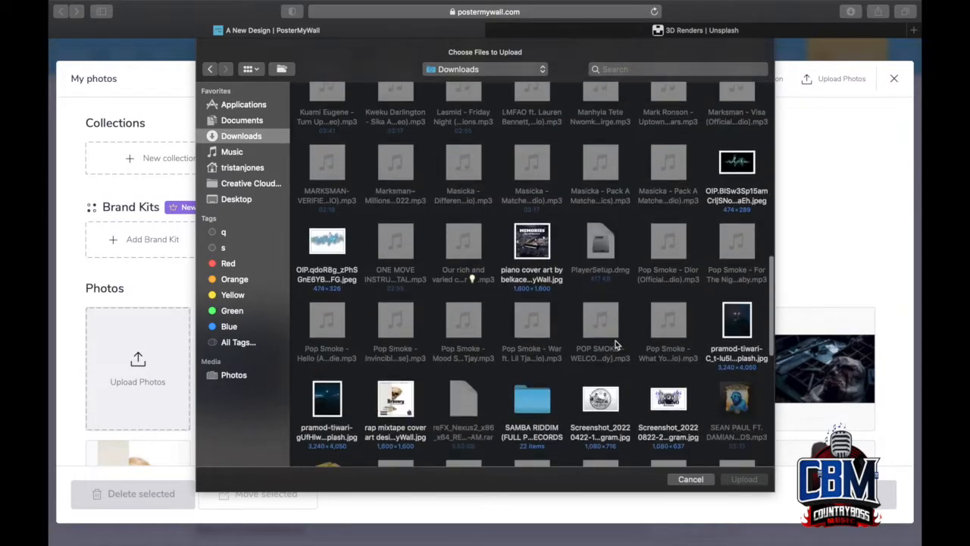
scroll(615, 340, "down", 5)
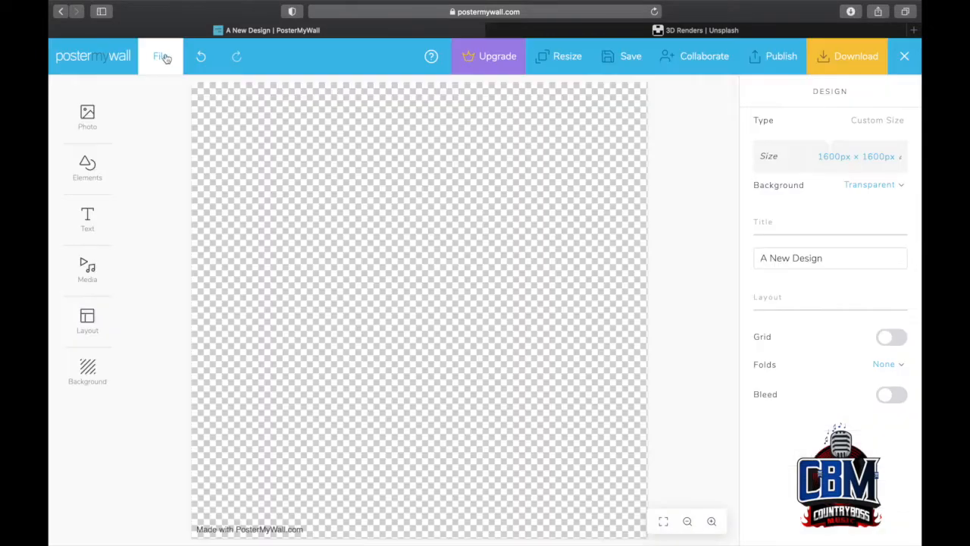
Step: Upload the downloaded dark scene with a car near a lit kiosk from Downloads to My Photos and add it to the design
left_click(104, 106)
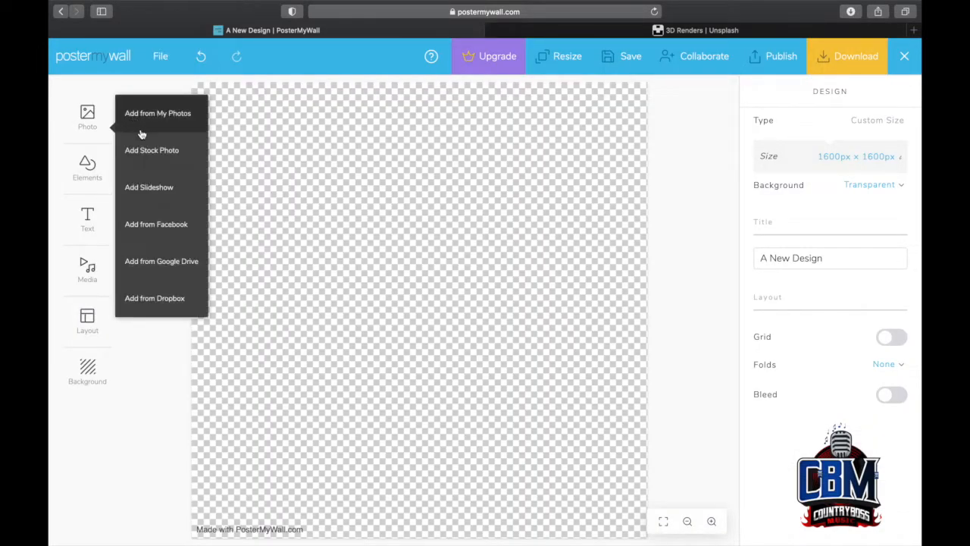
left_click(147, 113)
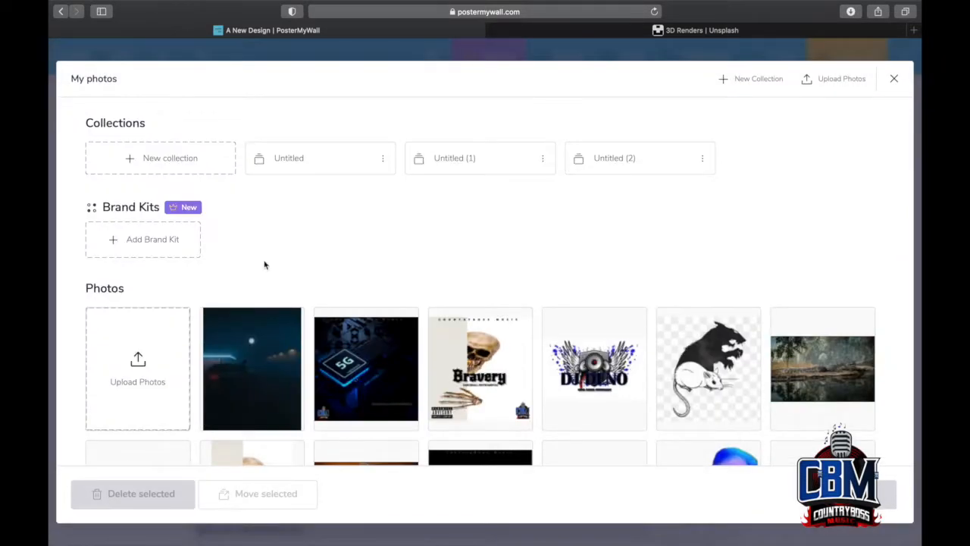
left_click(144, 375)
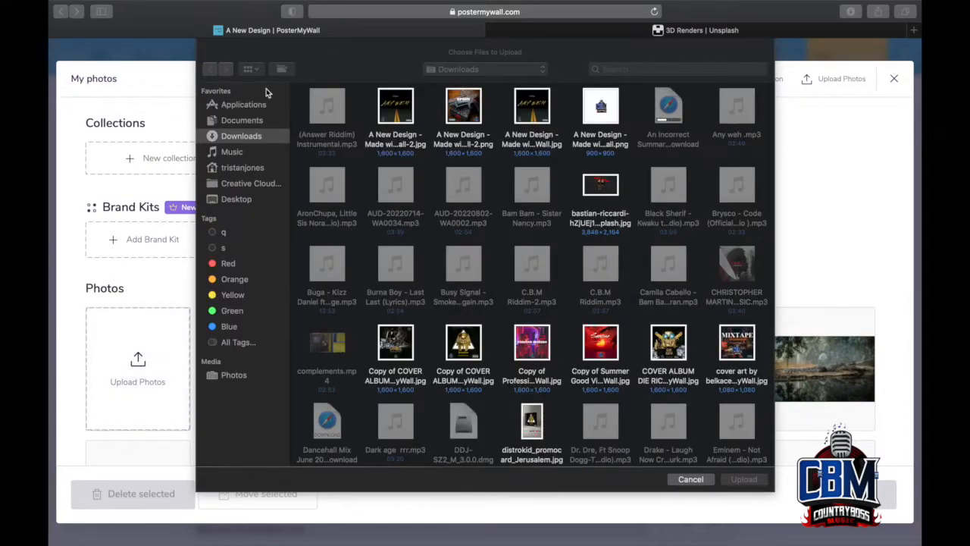
scroll(530, 296, "down", 5)
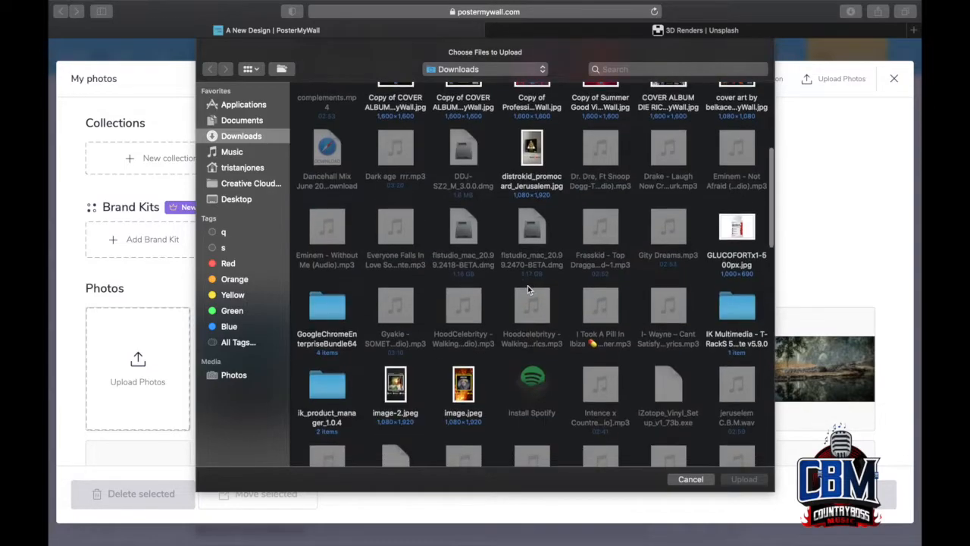
scroll(527, 286, "down", 15)
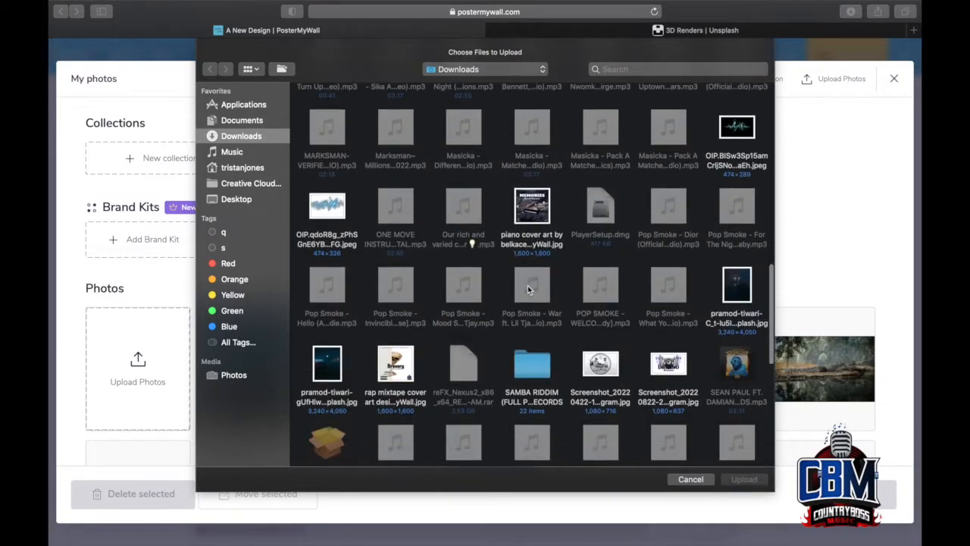
scroll(531, 285, "down", 5)
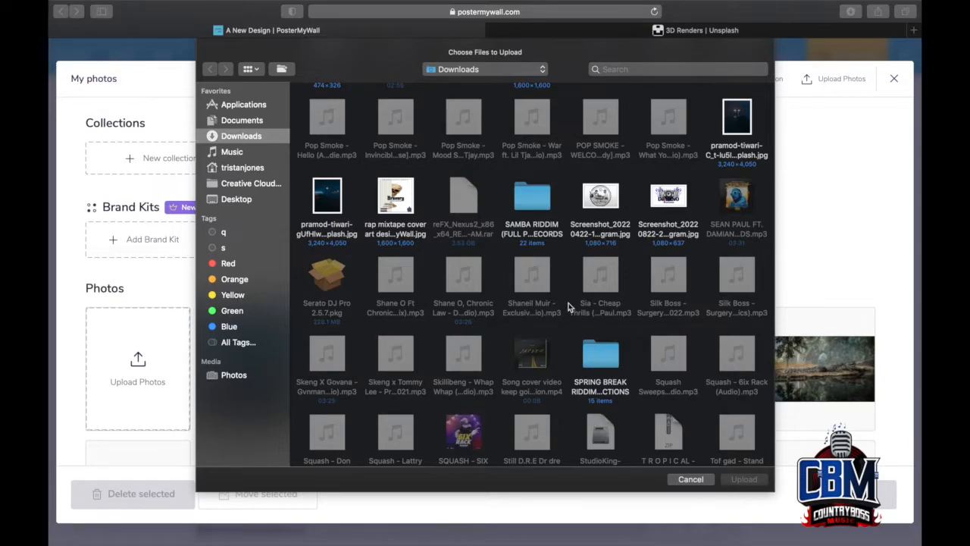
left_click(736, 121)
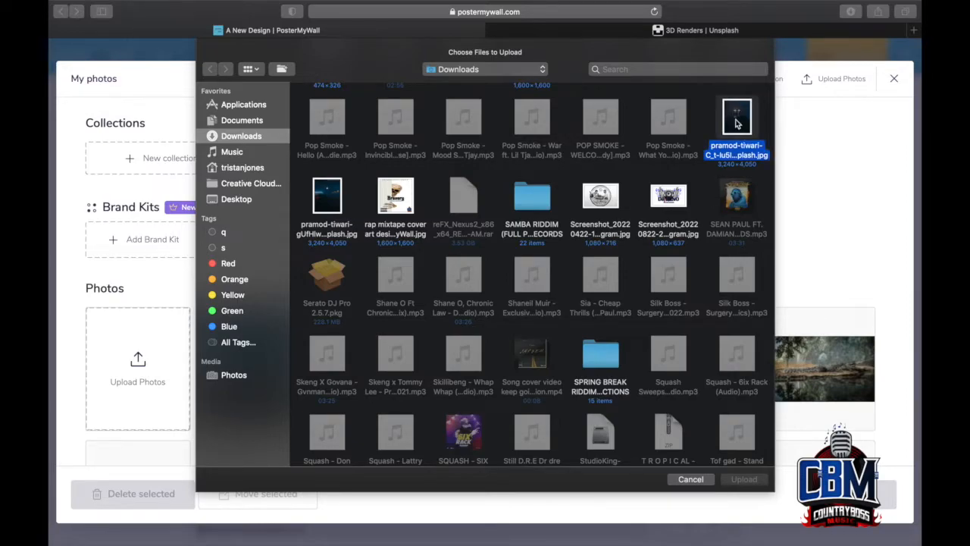
left_click(744, 479)
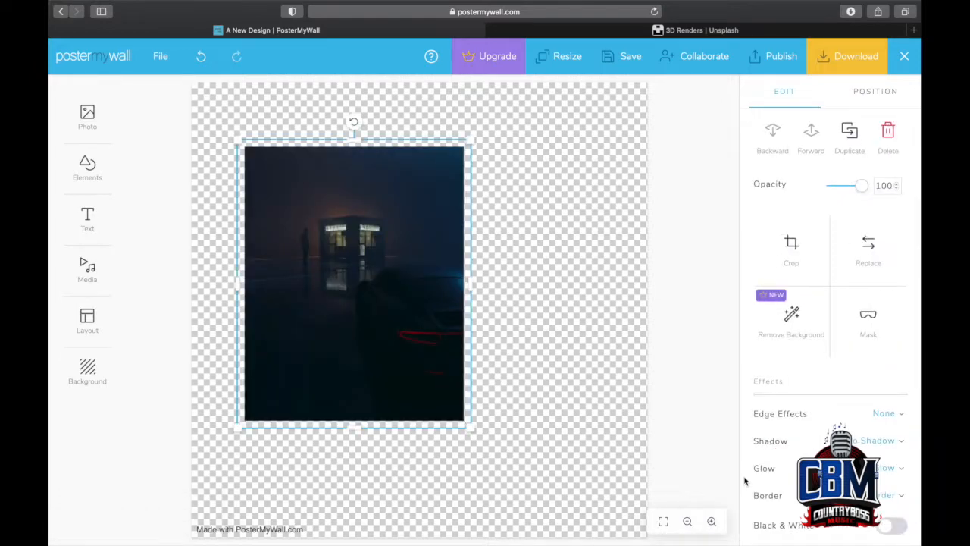
Step: Enlarge and stretch the kiosk photo to all four edges so it covers the entire canvas
left_click_drag(469, 428, 583, 516)
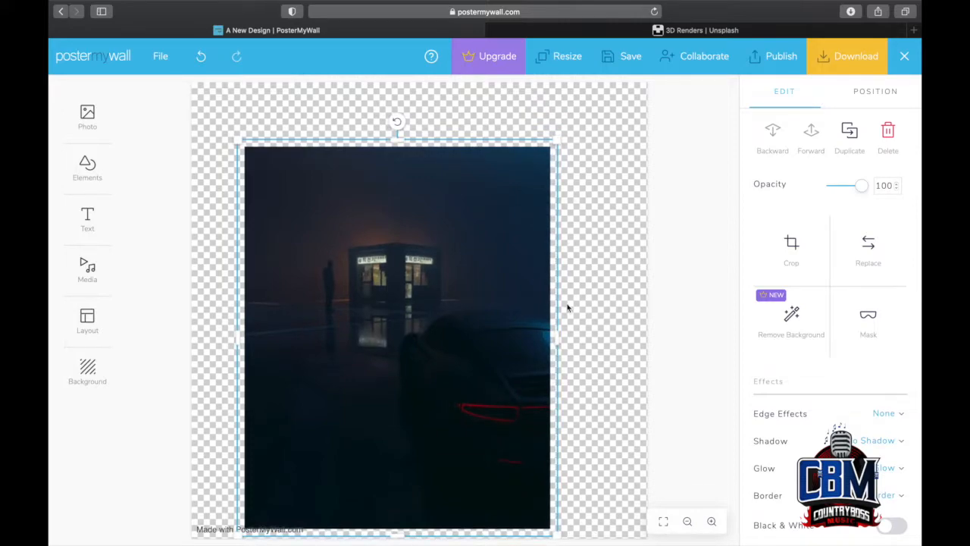
left_click_drag(557, 336, 656, 338)
left_click(656, 338)
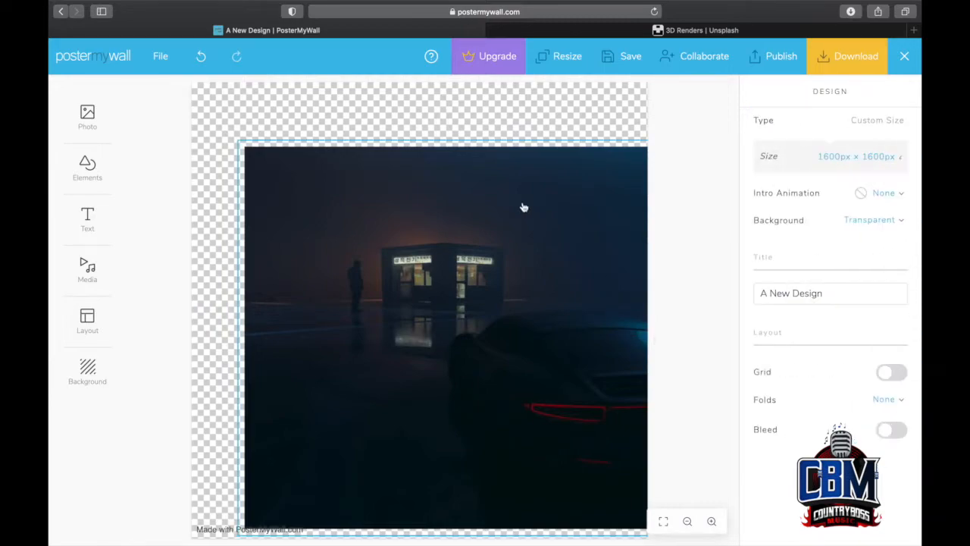
left_click(451, 149)
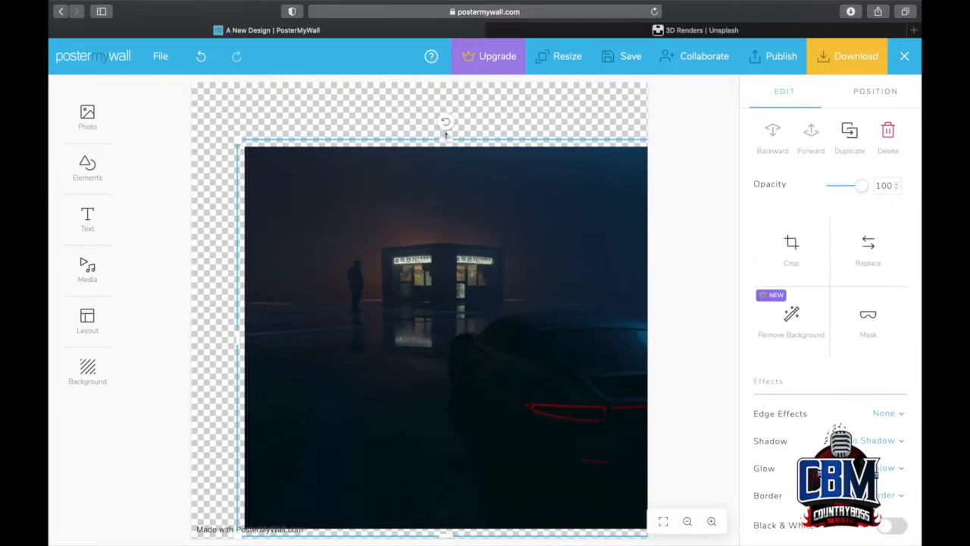
left_click_drag(445, 138, 429, 80)
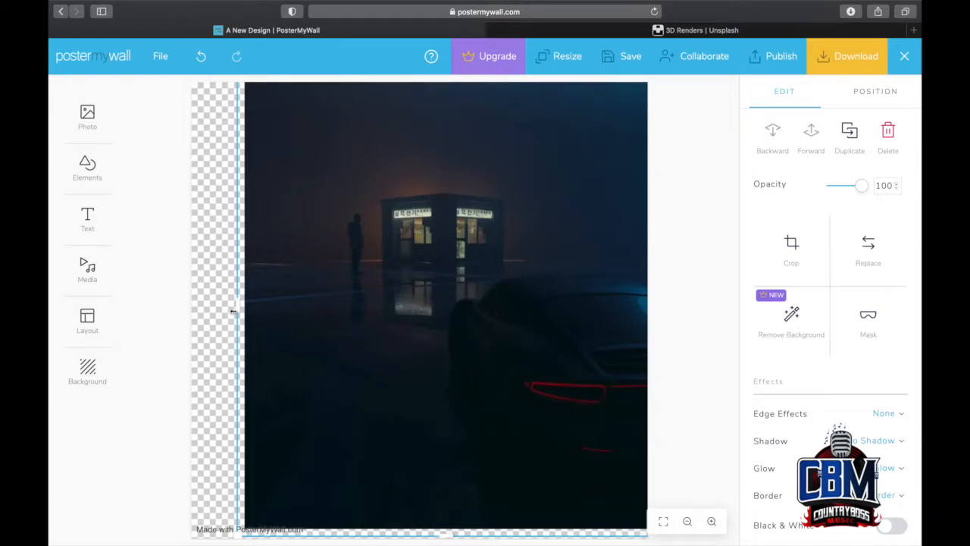
left_click_drag(237, 306, 184, 304)
left_click(181, 306)
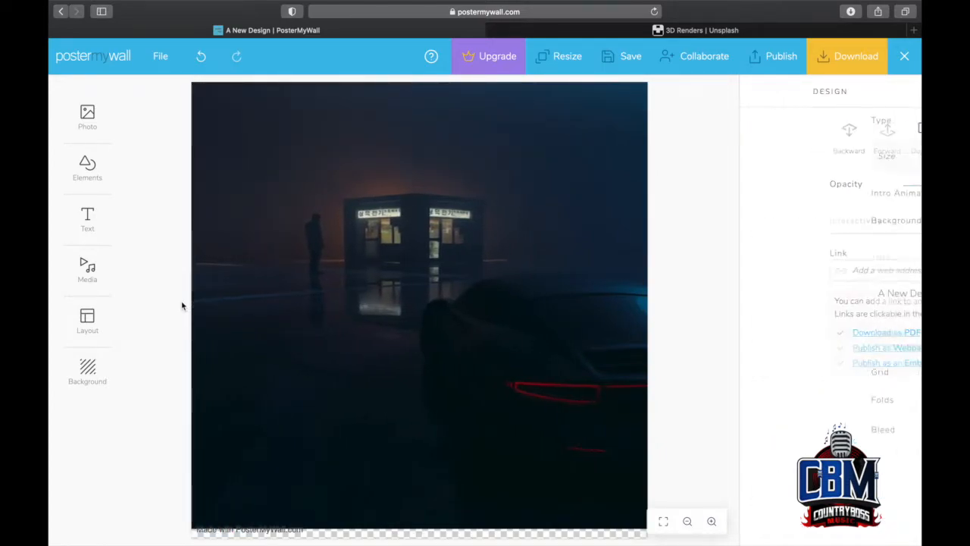
left_click(412, 525)
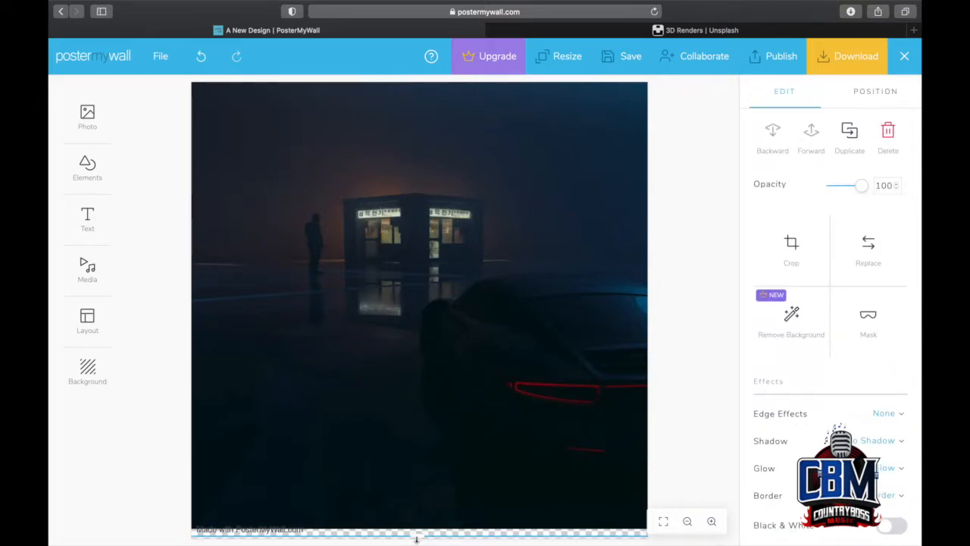
left_click_drag(416, 537, 417, 545)
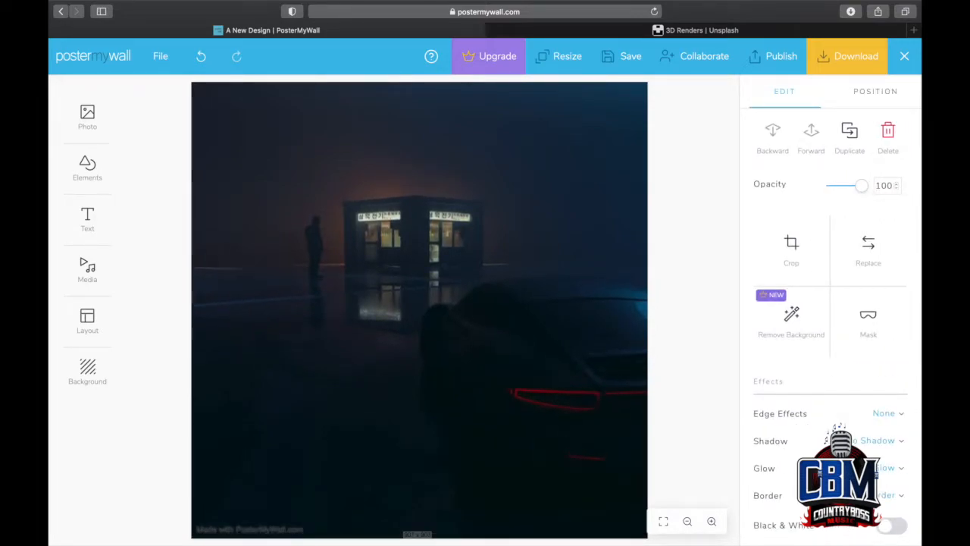
left_click(417, 544)
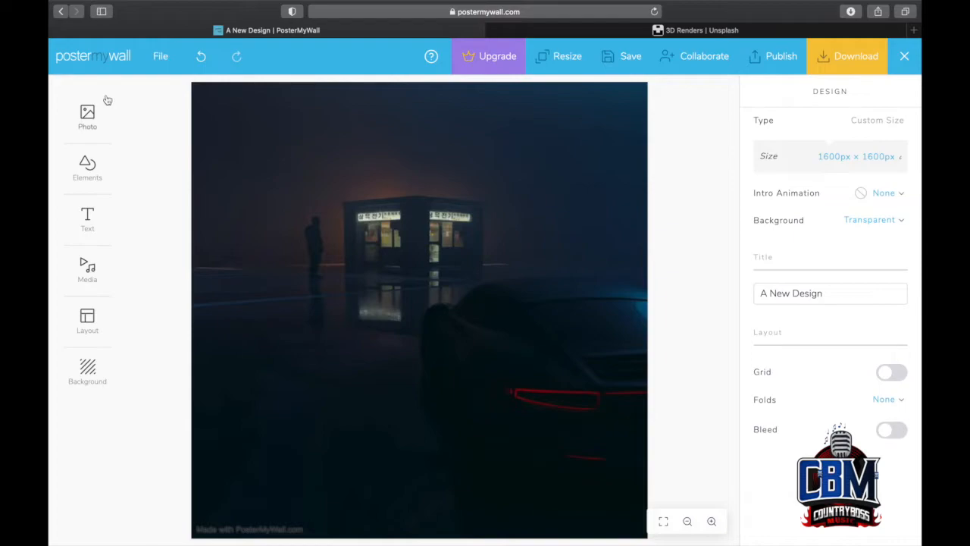
Step: Add a plain text box to the design and set its text fill to white (FFFFFF)
mouse_move(87, 219)
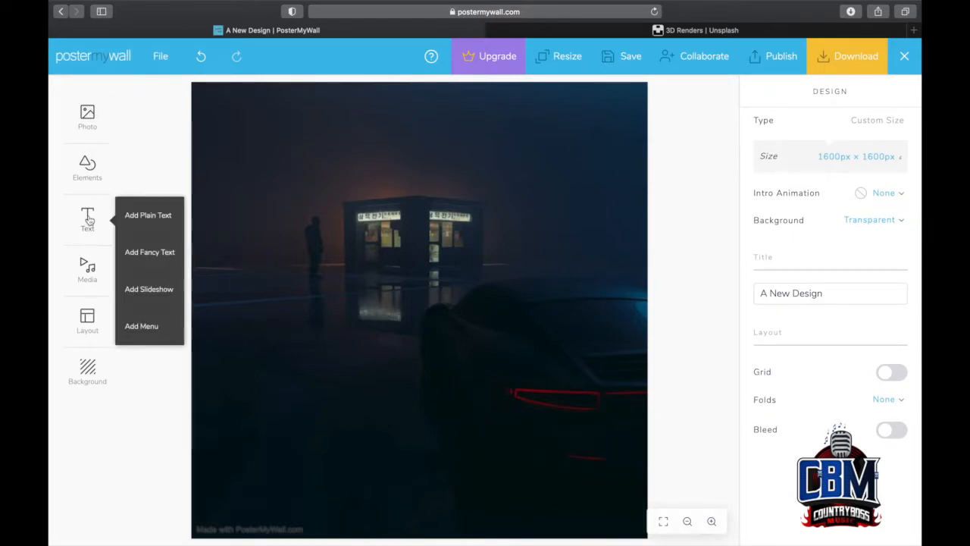
left_click(130, 219)
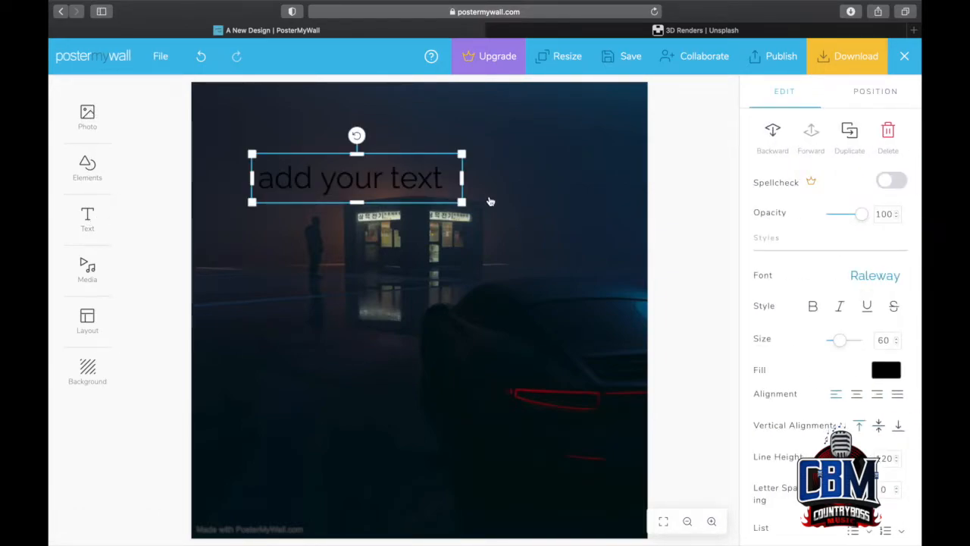
left_click(884, 375)
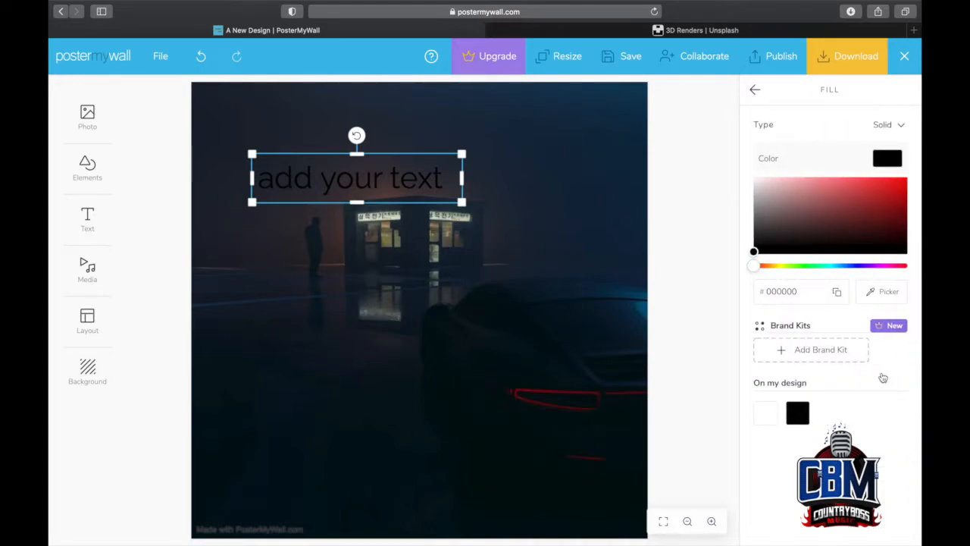
left_click(767, 412)
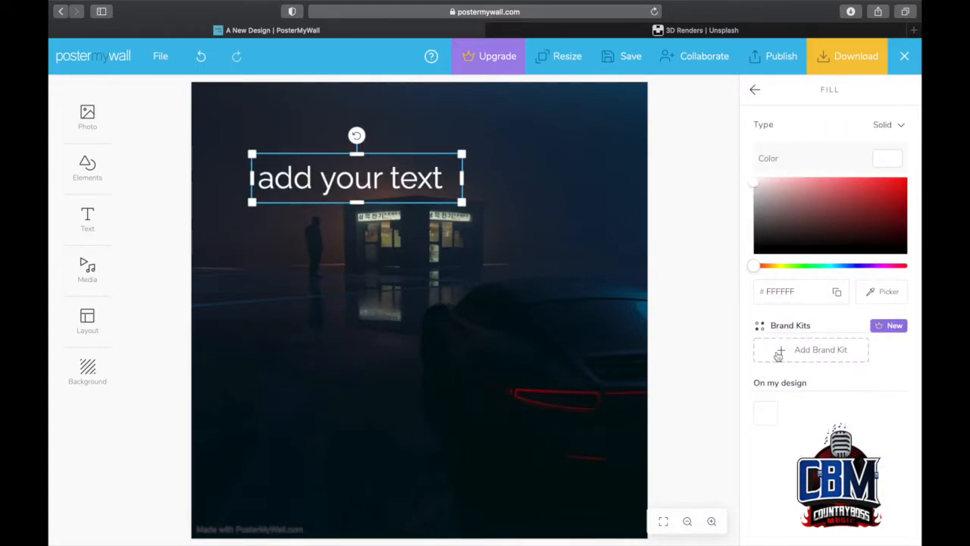
left_click(754, 90)
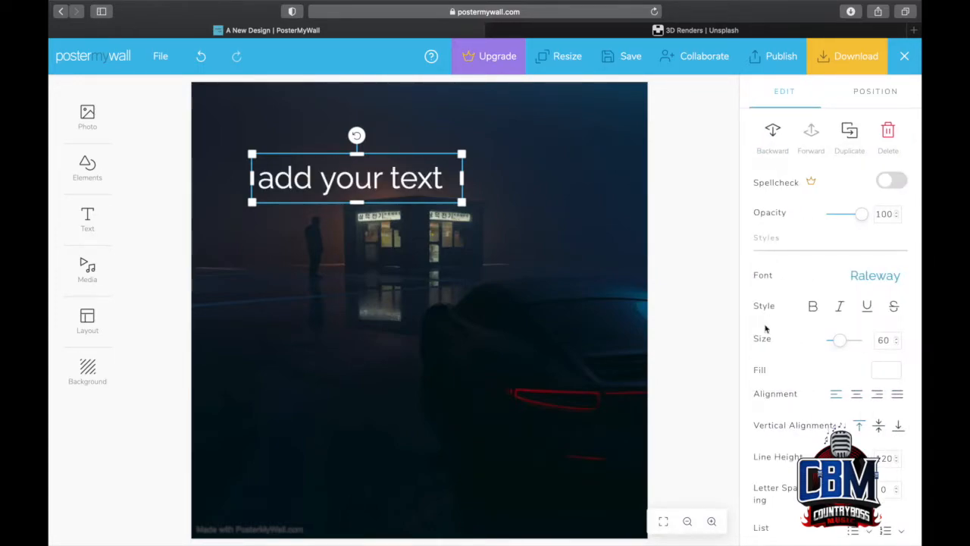
Step: Replace the placeholder text with "CountryBoss Music"
left_click(443, 185)
key("BackSpace")
key("BackSpace")
key("BackSpace")
key("BackSpace")
key("BackSpace")
key("BackSpace")
key("BackSpace")
key("BackSpace")
key("BackSpace")
key("BackSpace")
key("BackSpace")
key("BackSpace")
key("BackSpace")
type("C")
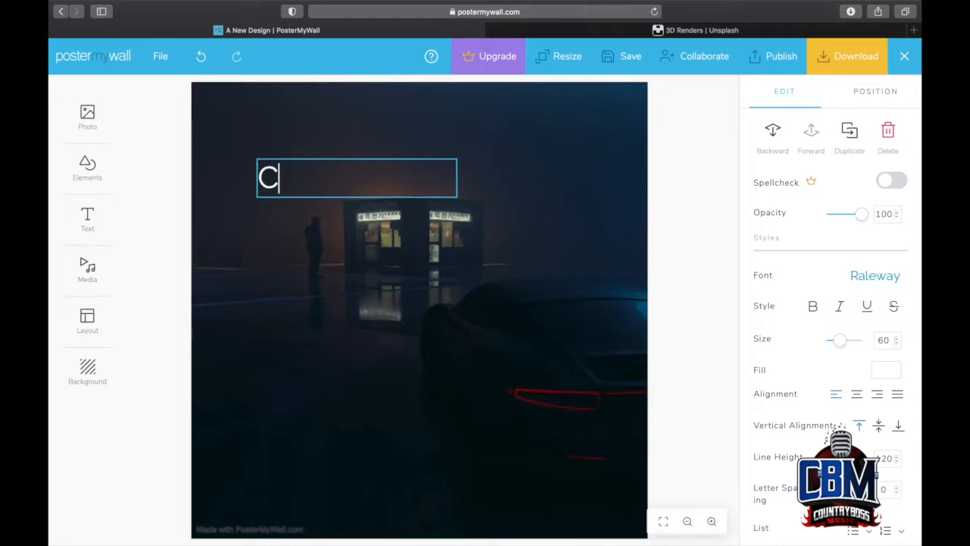
type("ountryboss")
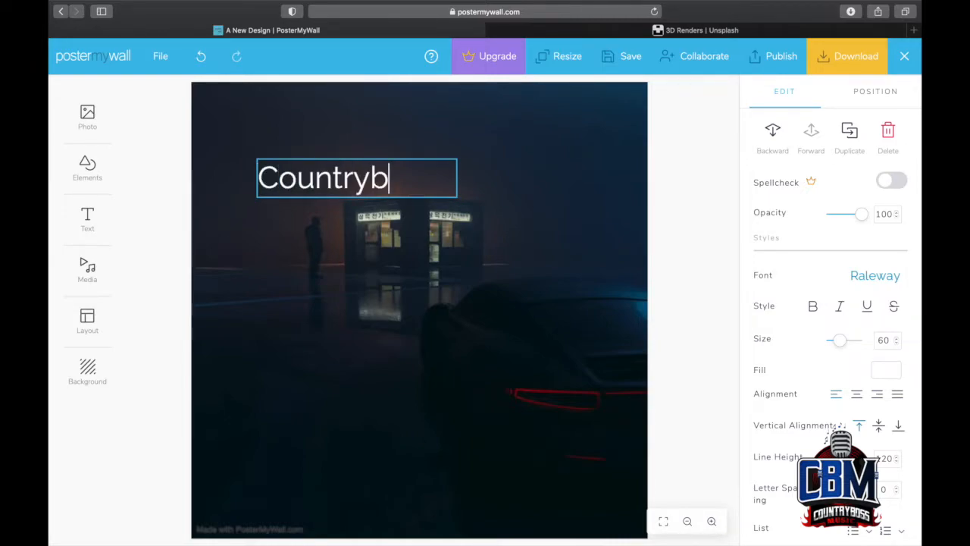
key("BackSpace")
key("BackSpace")
key("BackSpace")
key("BackSpace")
key("BackSpace")
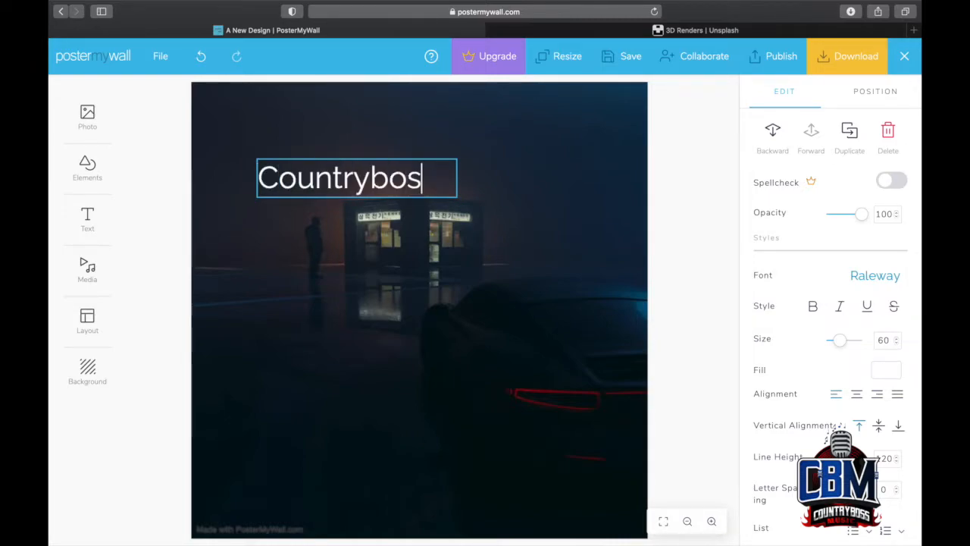
type("Bo")
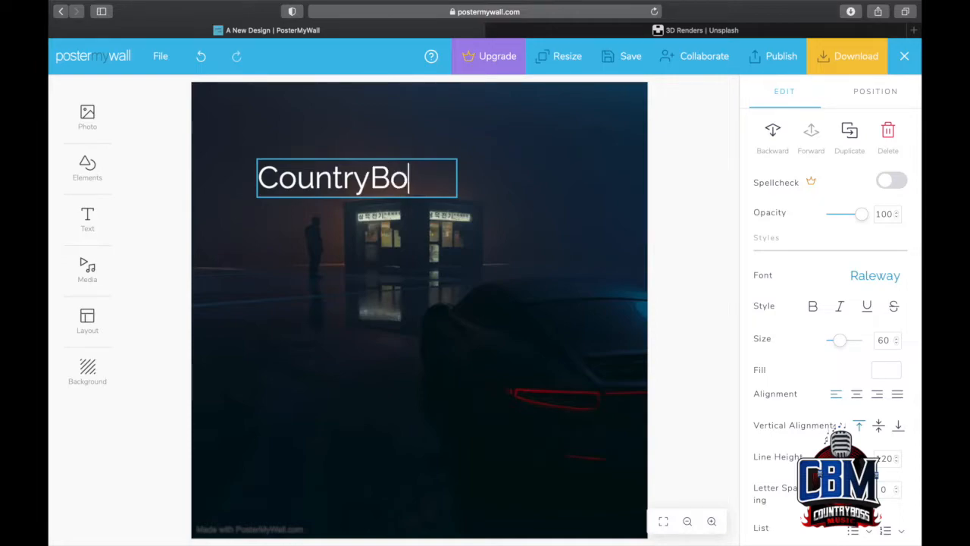
type("ss Music")
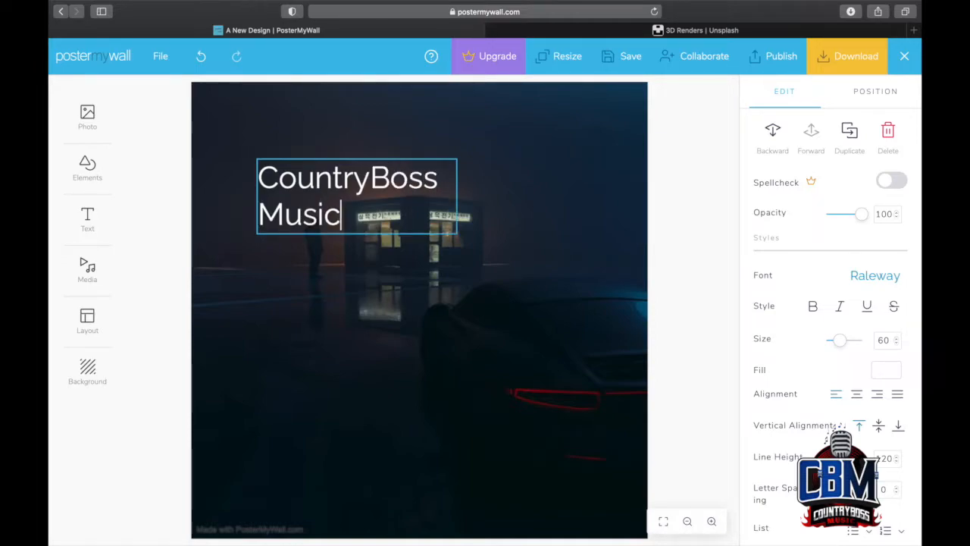
left_click(458, 238)
Step: Widen the text box so that "CountryBoss Music" fits on a single line
left_click(389, 181)
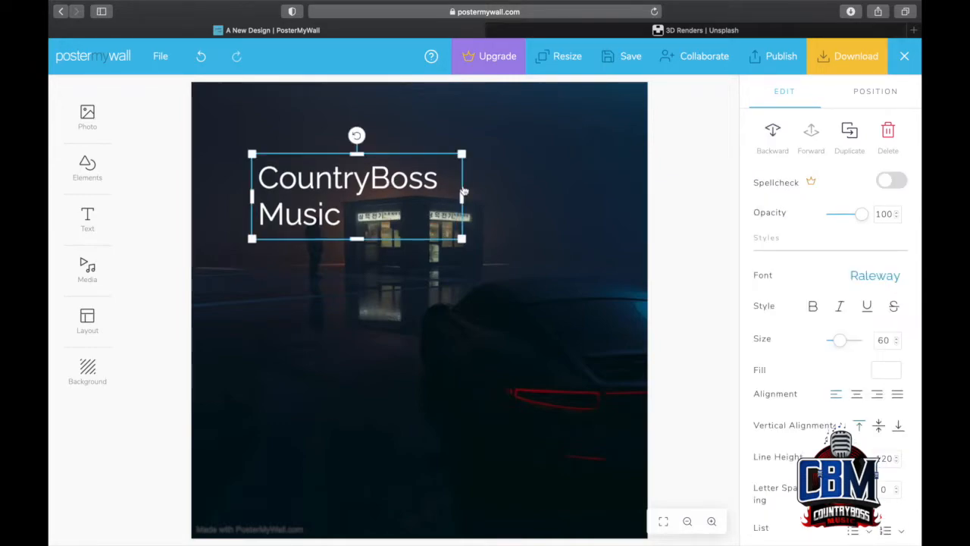
left_click_drag(462, 196, 660, 195)
left_click(660, 195)
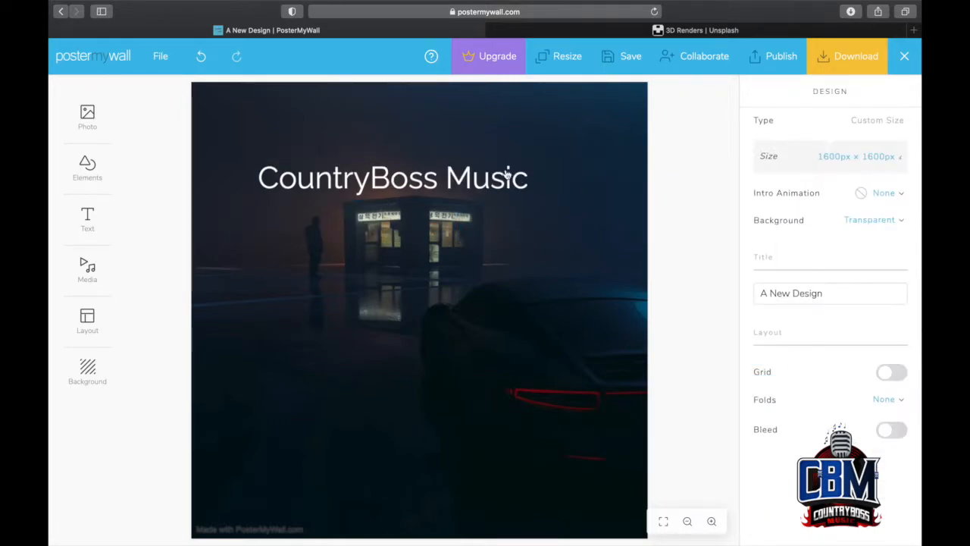
Step: Center-align the "CountryBoss Music" text and move its box to the top middle of the canvas
left_click(500, 177)
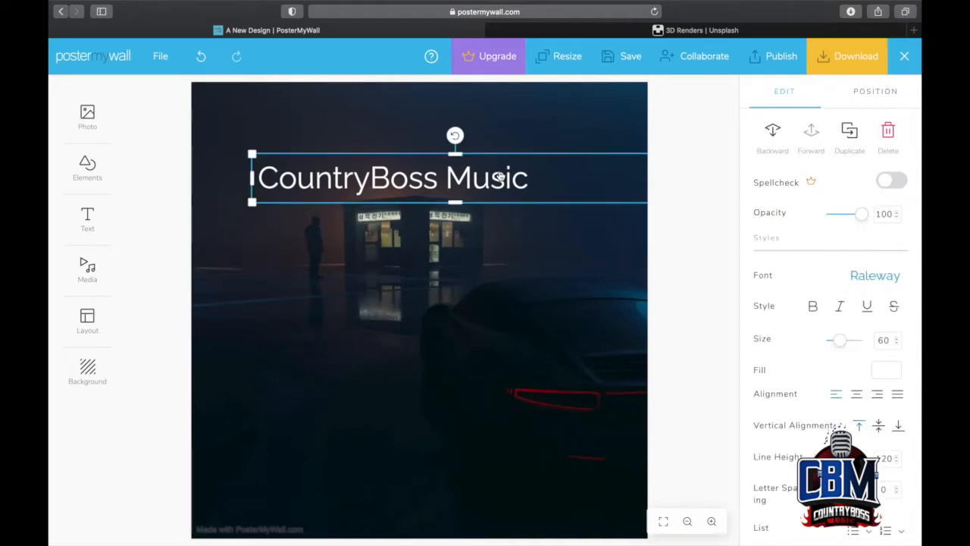
left_click(856, 396)
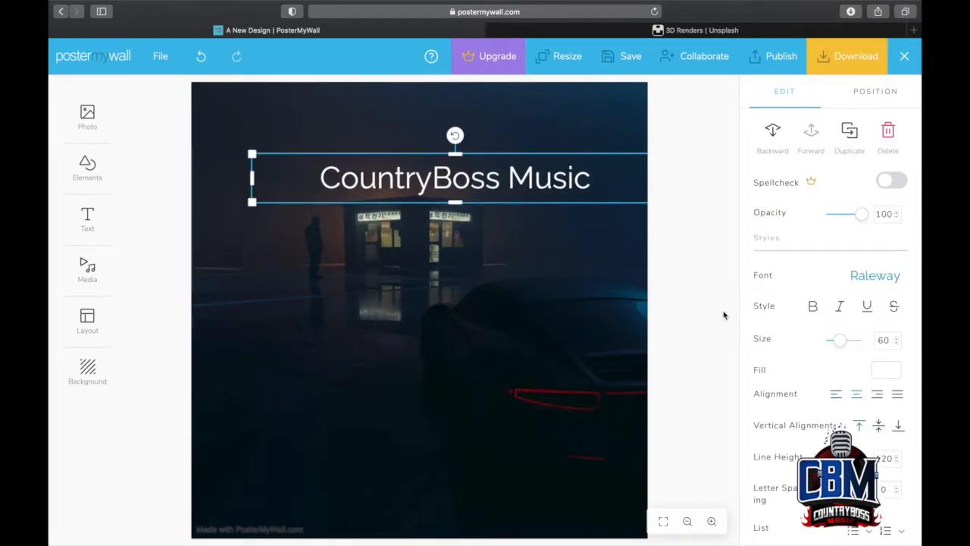
left_click_drag(461, 153, 460, 101)
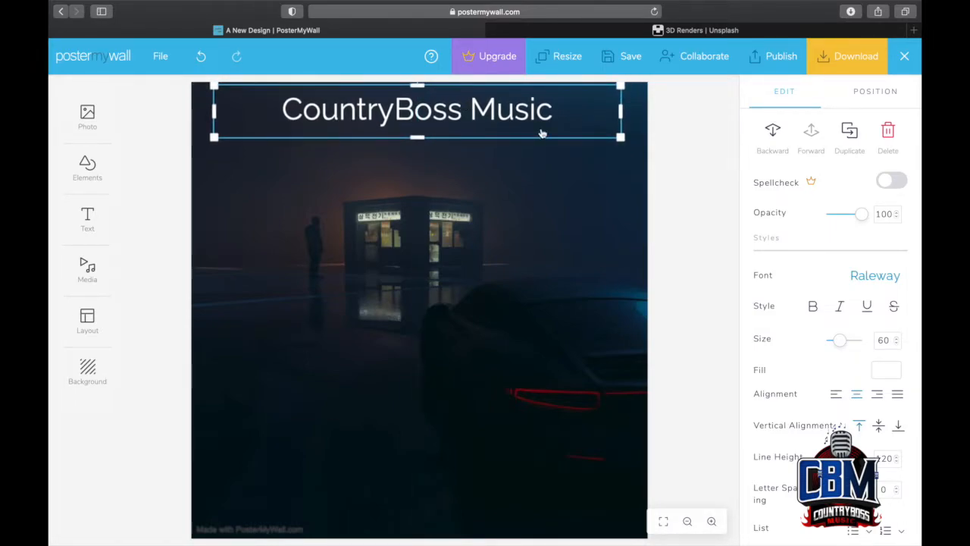
left_click(713, 277)
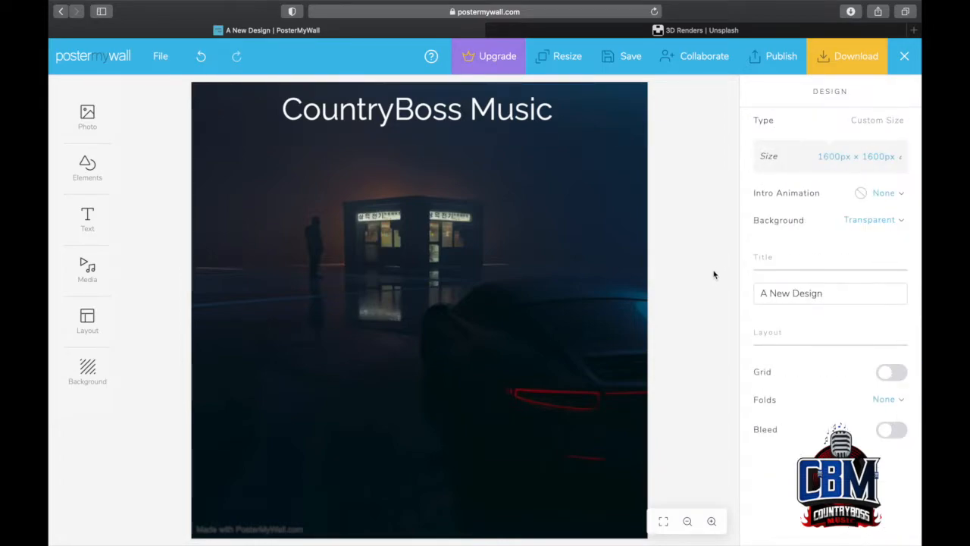
Step: Change the font of the "CountryBoss Music" text to Acknowledgement
left_click(526, 115)
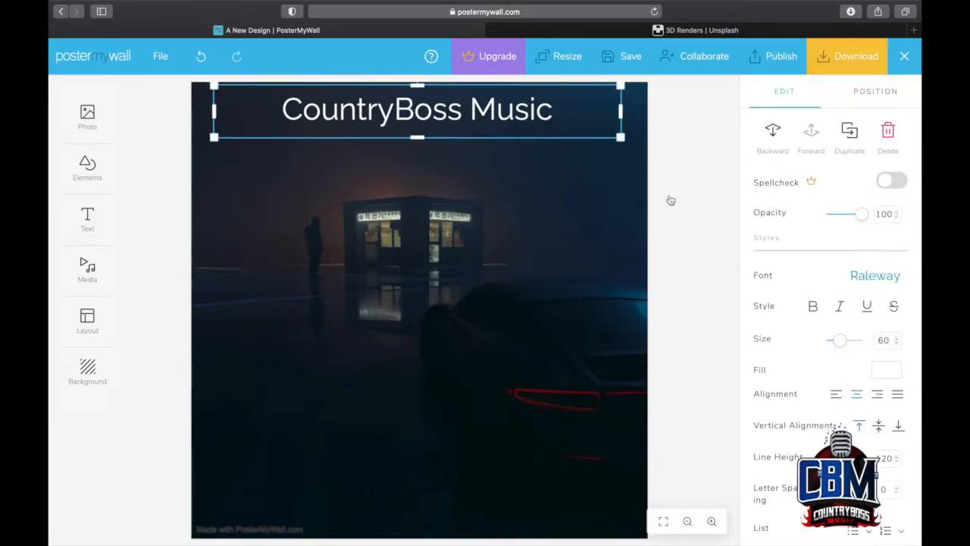
left_click(857, 278)
scroll(856, 273, "up", 5)
scroll(857, 273, "up", 8)
scroll(858, 272, "up", 6)
scroll(858, 273, "up", 8)
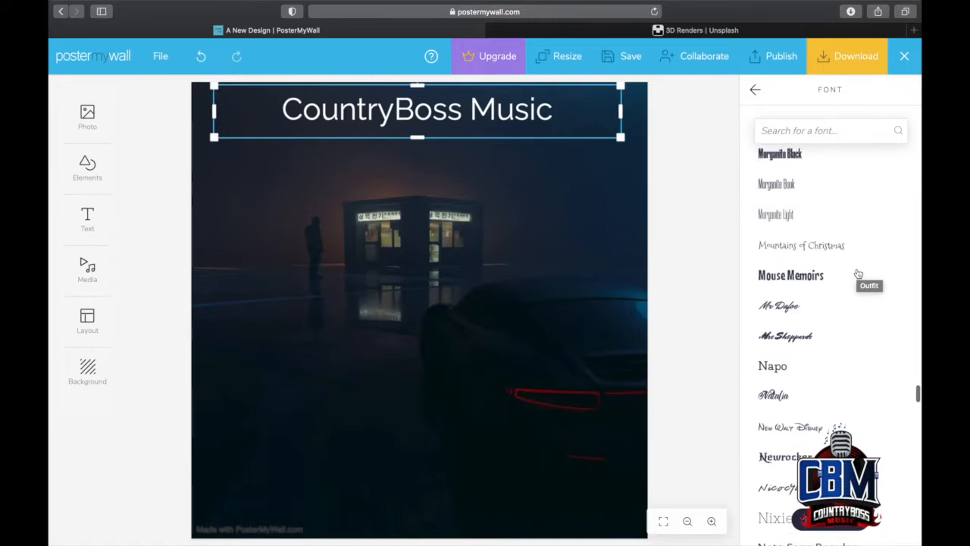
scroll(858, 272, "up", 2)
scroll(858, 273, "up", 6)
scroll(858, 273, "up", 6)
scroll(857, 273, "up", 6)
scroll(858, 272, "up", 6)
scroll(858, 272, "up", 6)
scroll(857, 273, "up", 15)
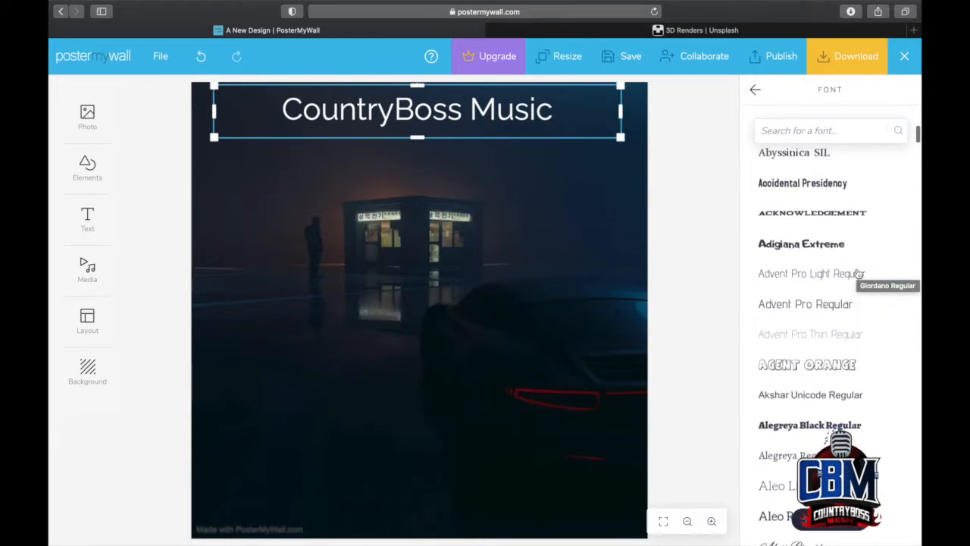
left_click(814, 230)
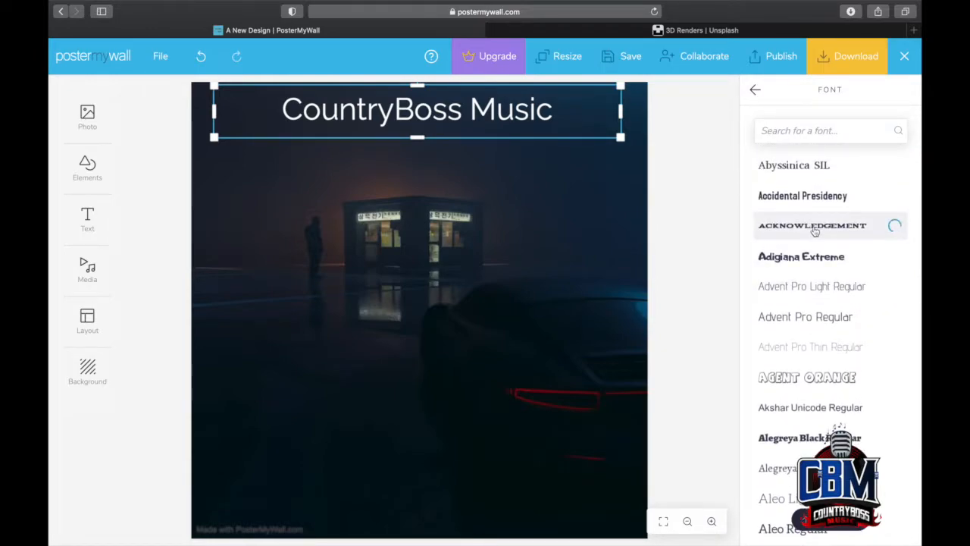
left_click(755, 90)
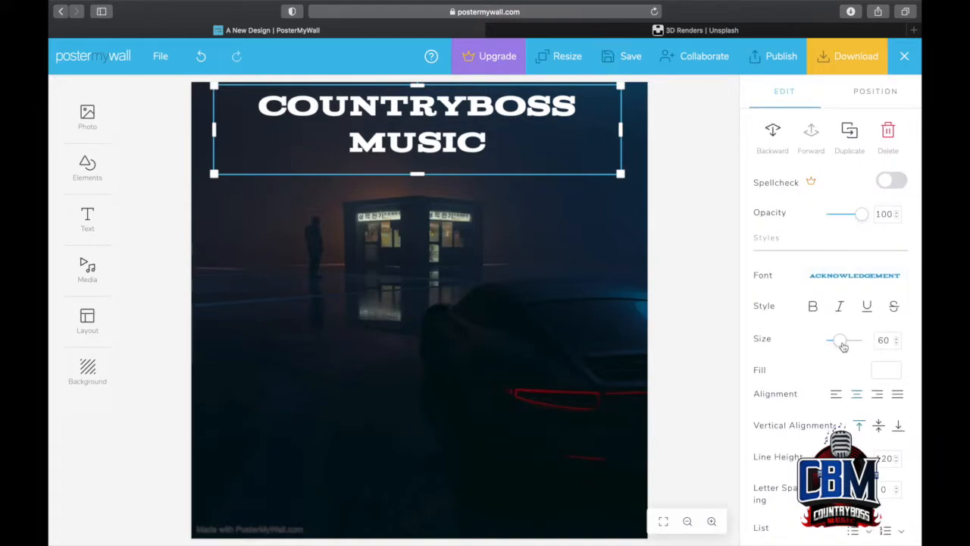
Step: Reduce the "CountryBoss Music" text size to 19 and set its letter spacing to 30
left_click_drag(843, 346, 832, 347)
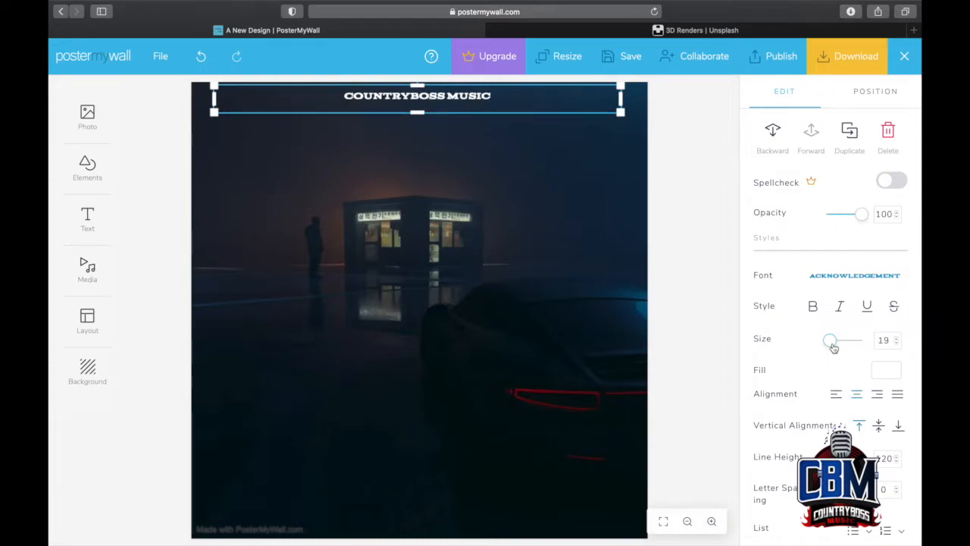
left_click_drag(834, 347, 833, 347)
scroll(811, 366, "down", 5)
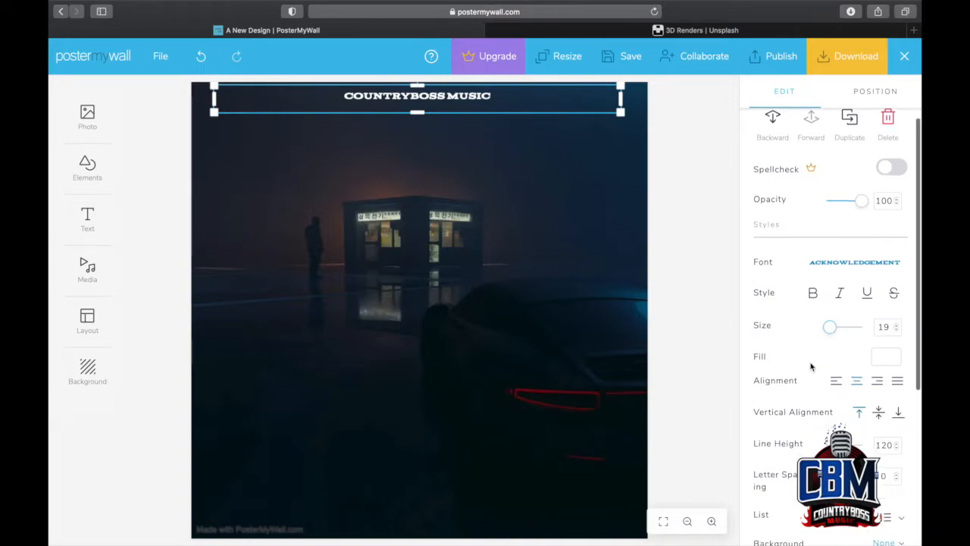
left_click(896, 270)
left_click(897, 271)
left_click(897, 270)
left_click(896, 271)
left_click(896, 272)
left_click(897, 271)
left_click(896, 272)
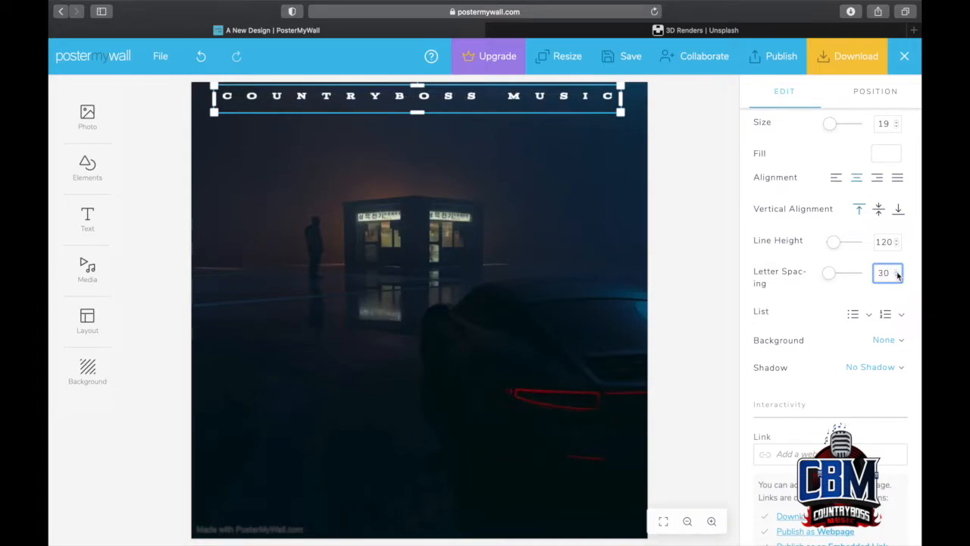
Step: Fine-tune the "CountryBoss Music" text size to 16 and deselect the text
left_click(897, 127)
left_click(897, 127)
left_click(897, 127)
left_click(897, 127)
left_click(897, 127)
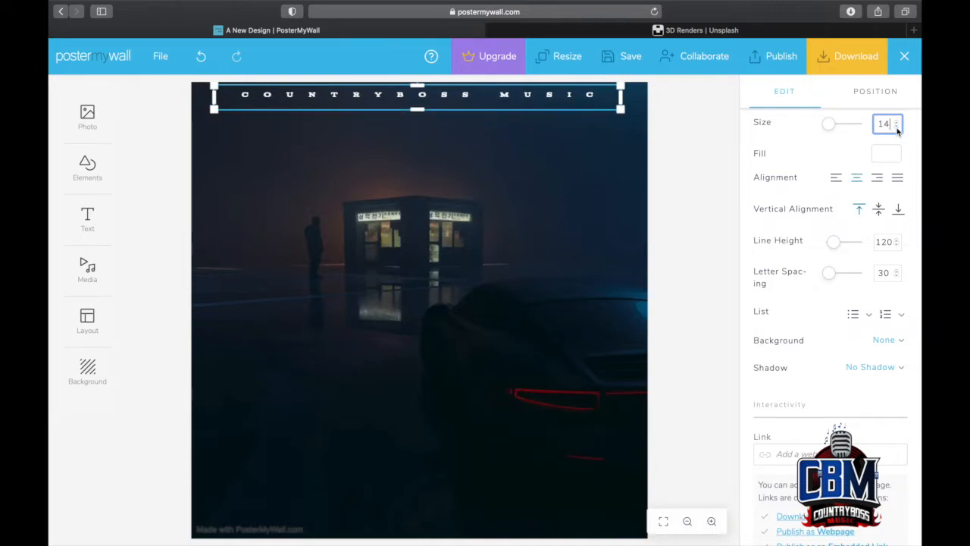
left_click(897, 124)
left_click(897, 123)
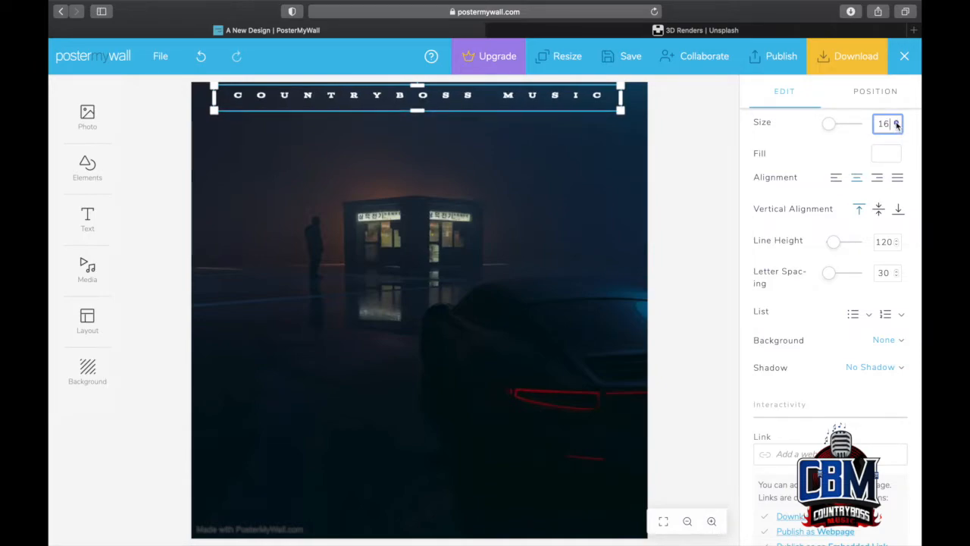
left_click(693, 178)
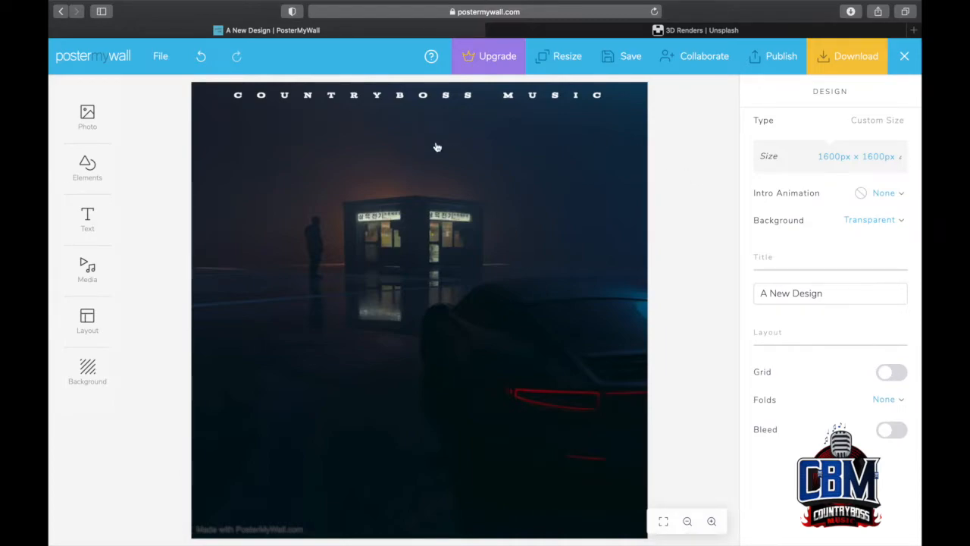
Step: Add the CBM CountryBoss Music logo with transparent background from the uploaded photos to the design
left_click(90, 122)
left_click(135, 113)
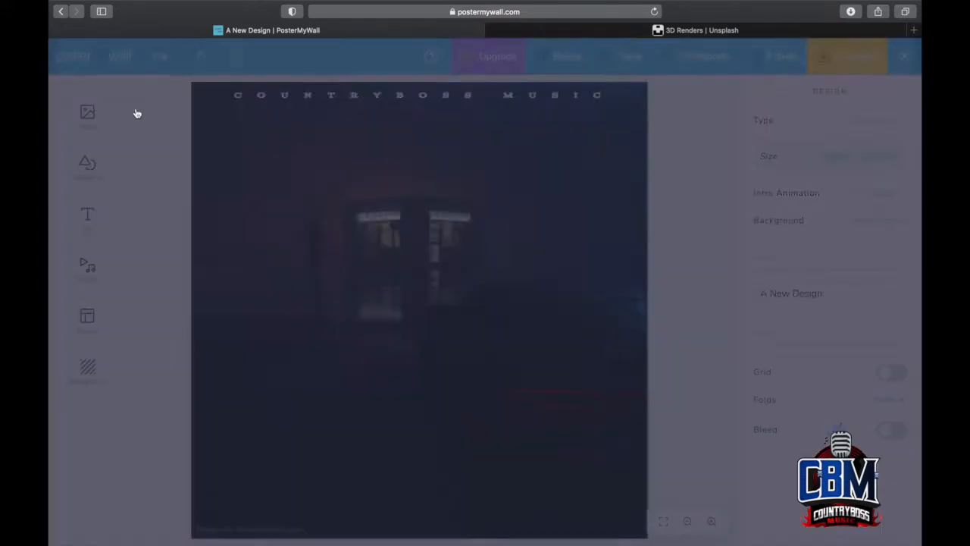
scroll(444, 324, "down", 15)
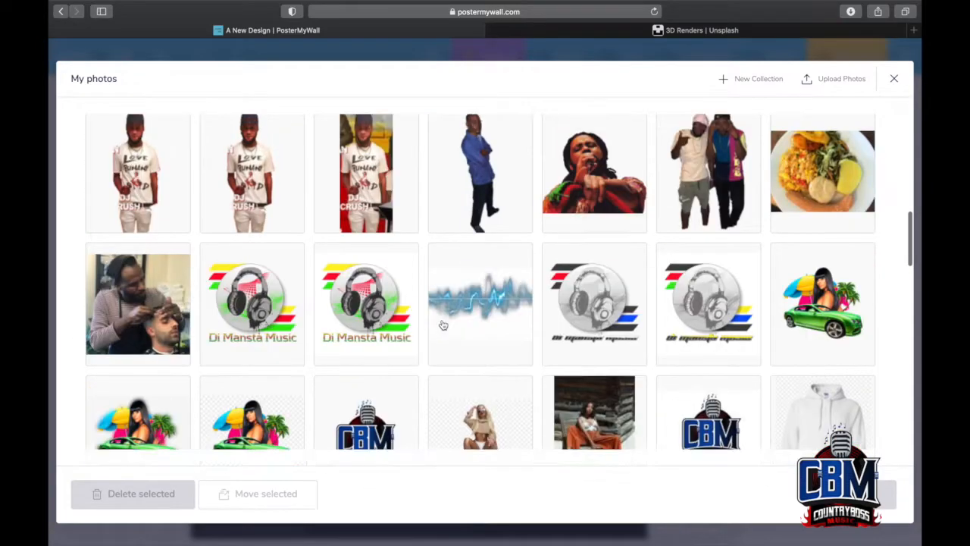
scroll(443, 325, "up", 3)
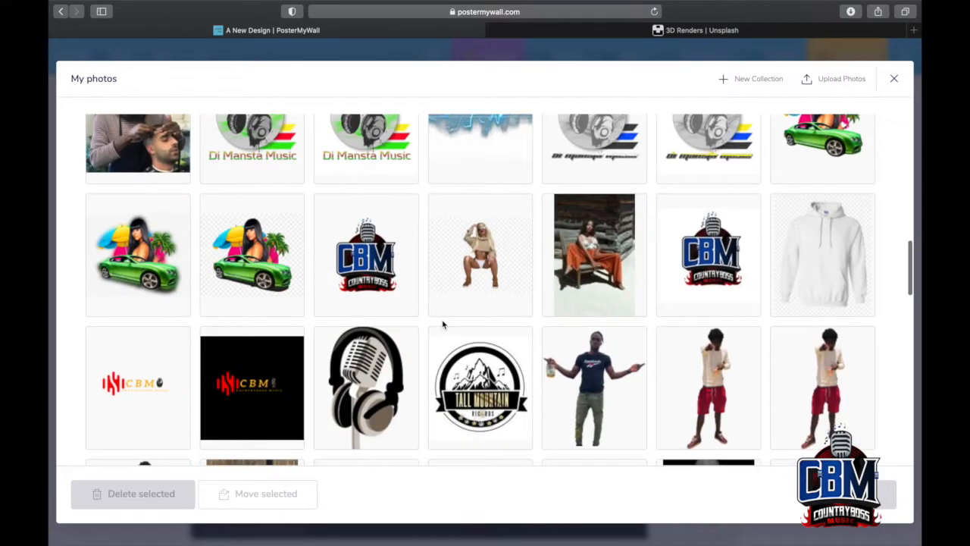
left_click(343, 275)
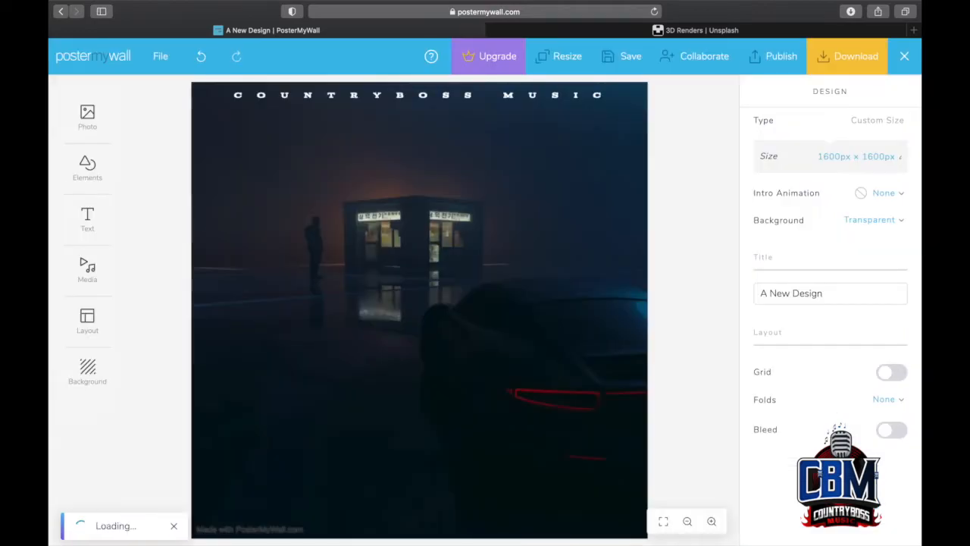
left_click(886, 493)
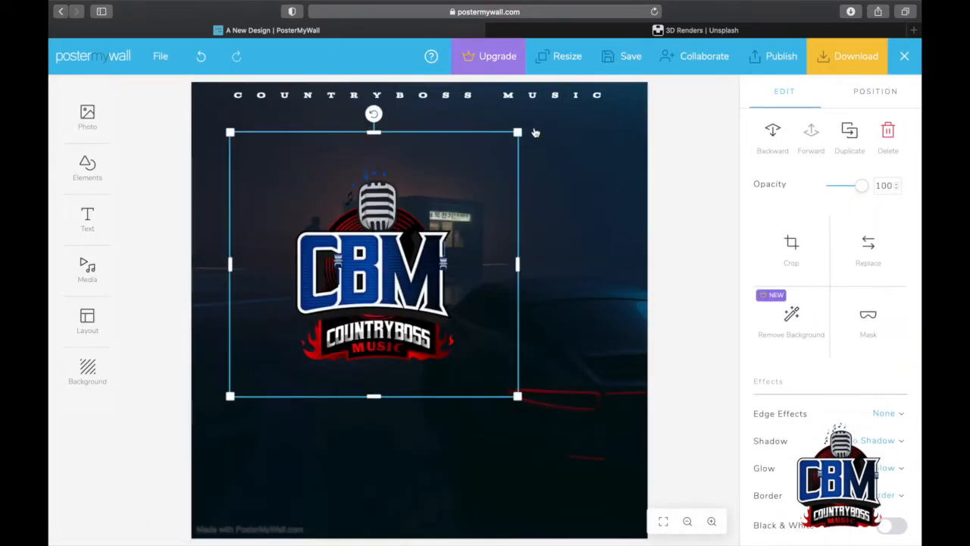
Step: Shrink the CBM logo and place it in the bottom-left corner of the canvas
left_click_drag(518, 131, 306, 292)
left_click_drag(285, 346, 238, 489)
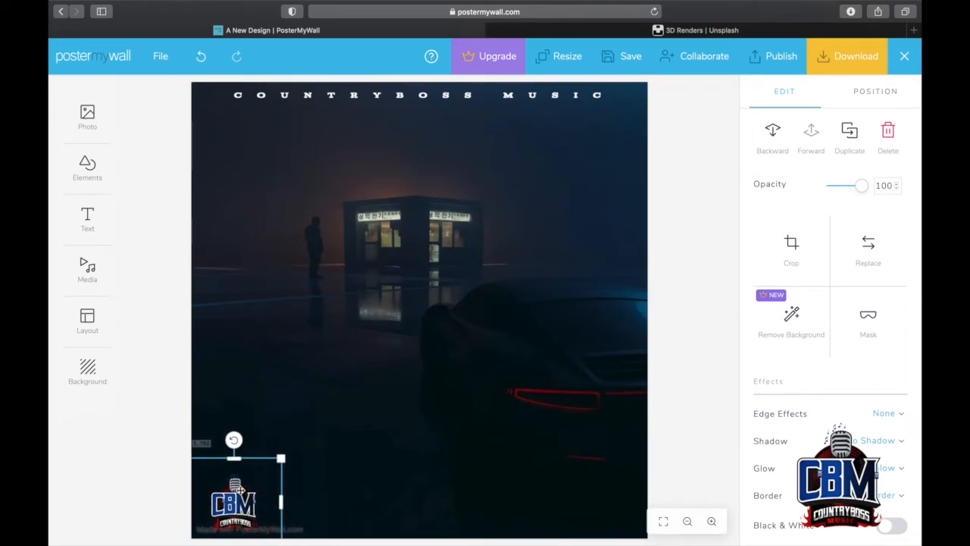
left_click(673, 323)
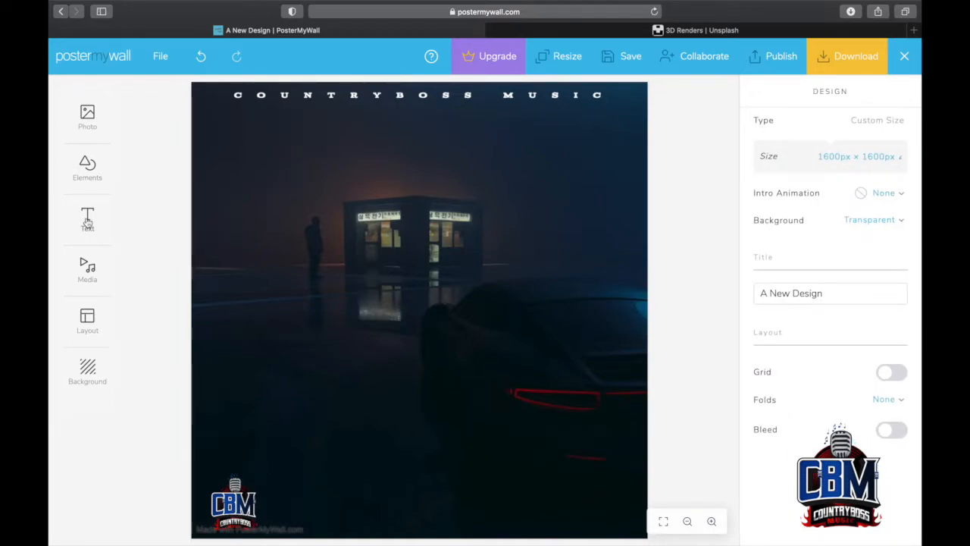
Step: Add a second plain text box and set its text fill to white (FFFFFF)
mouse_move(87, 220)
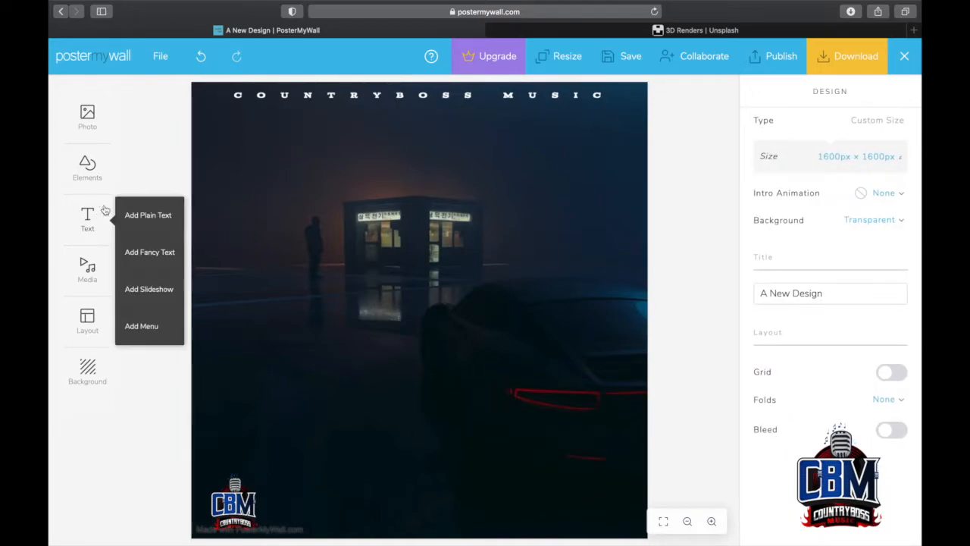
left_click(140, 220)
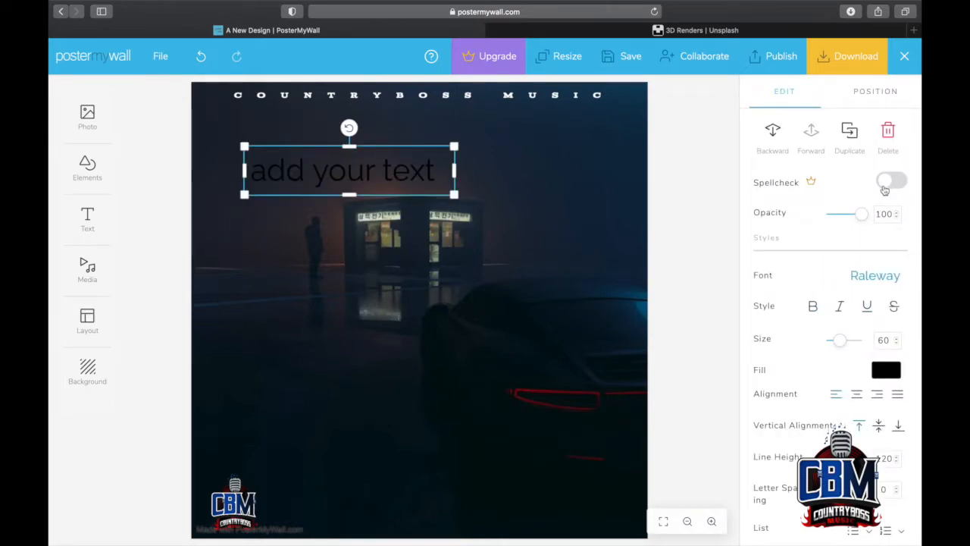
left_click(886, 370)
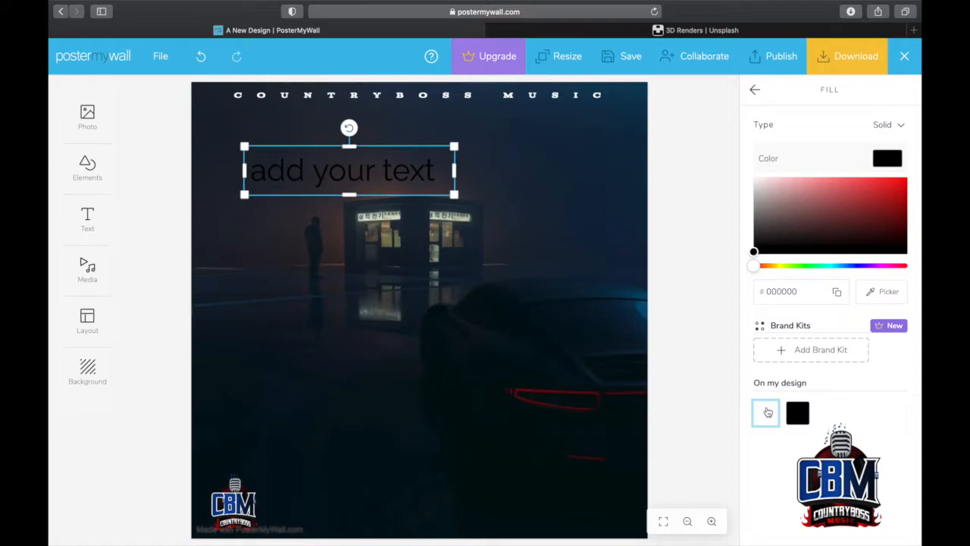
left_click(765, 409)
Step: Replace the new text box's placeholder with "Far Place"
double_click(436, 168)
key("super+a")
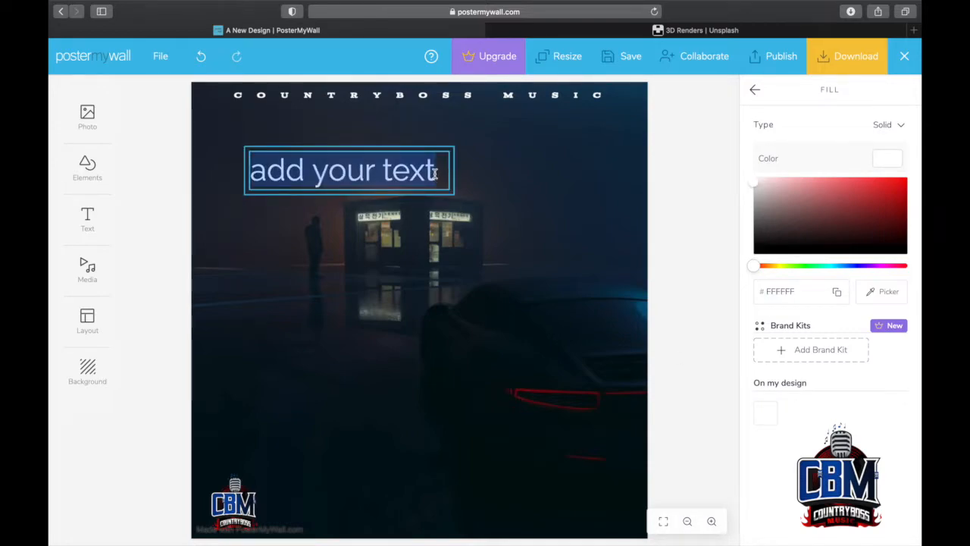
key("BackSpace")
type("Far Place")
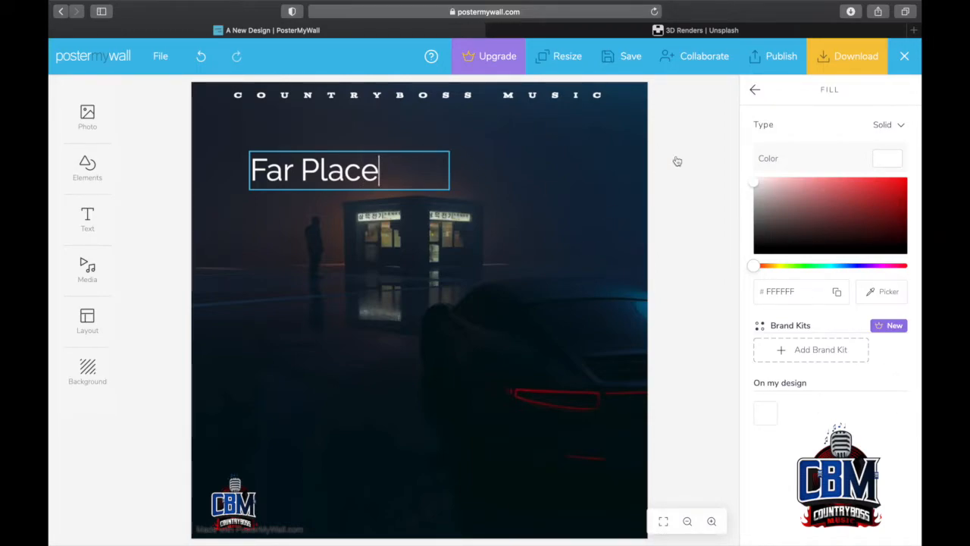
Step: Center-align the "Far Place" text within its box
left_click(753, 94)
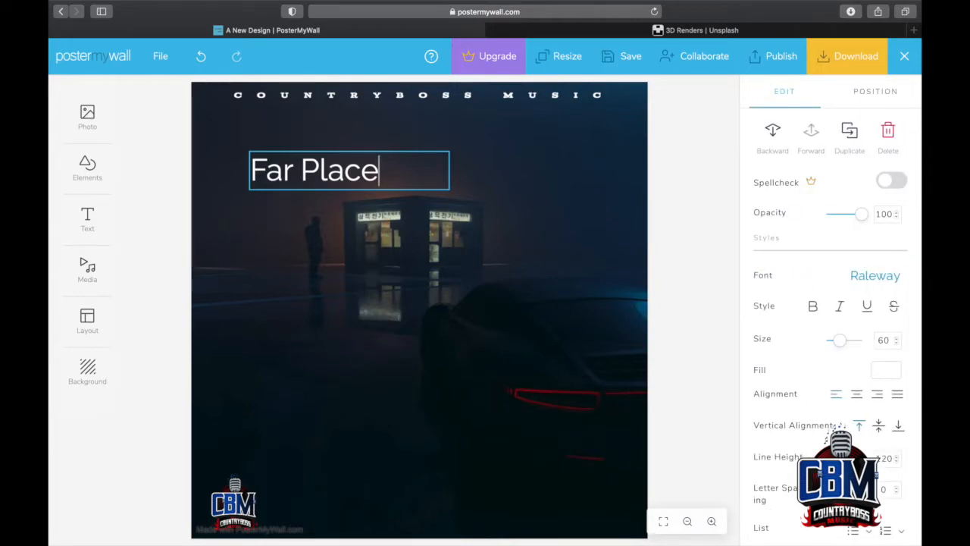
scroll(853, 304, "down", 5)
scroll(853, 304, "up", 3)
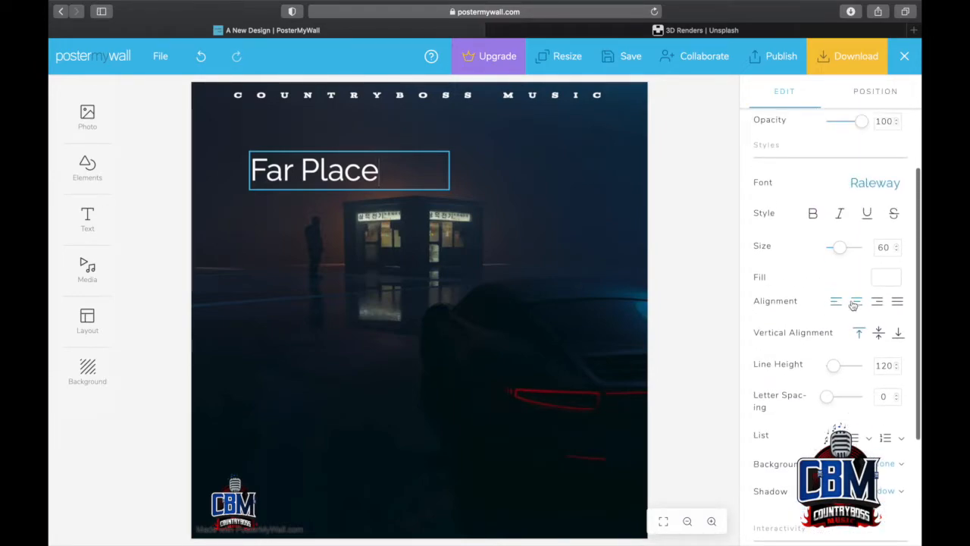
left_click(855, 302)
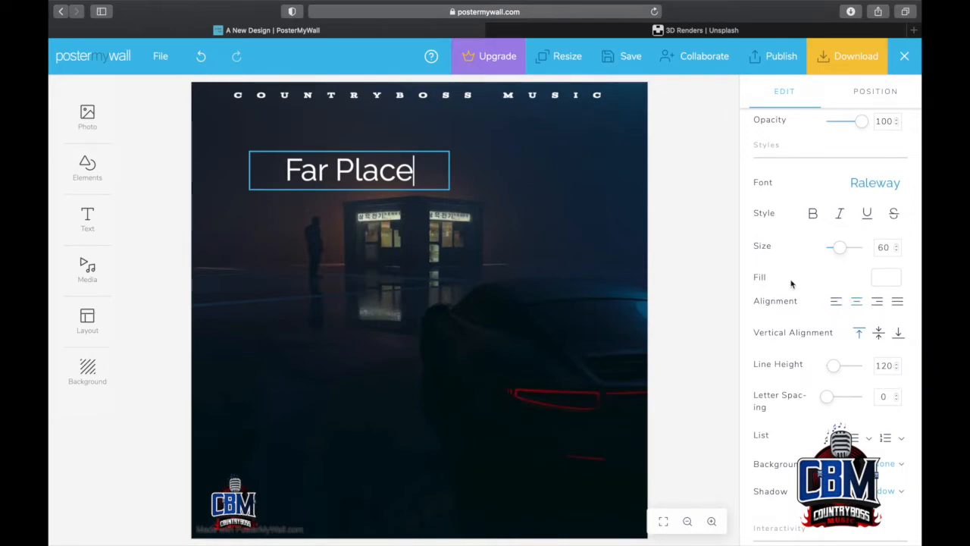
Step: Change the font of the "Far Place" text to SF Collegiate
left_click(859, 185)
scroll(848, 401, "down", 5)
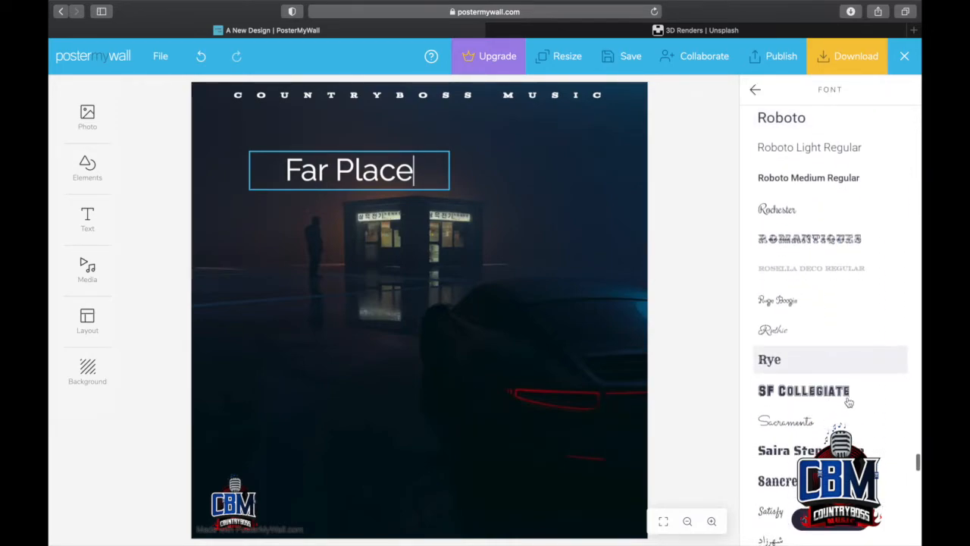
scroll(841, 401, "down", 1)
left_click(831, 390)
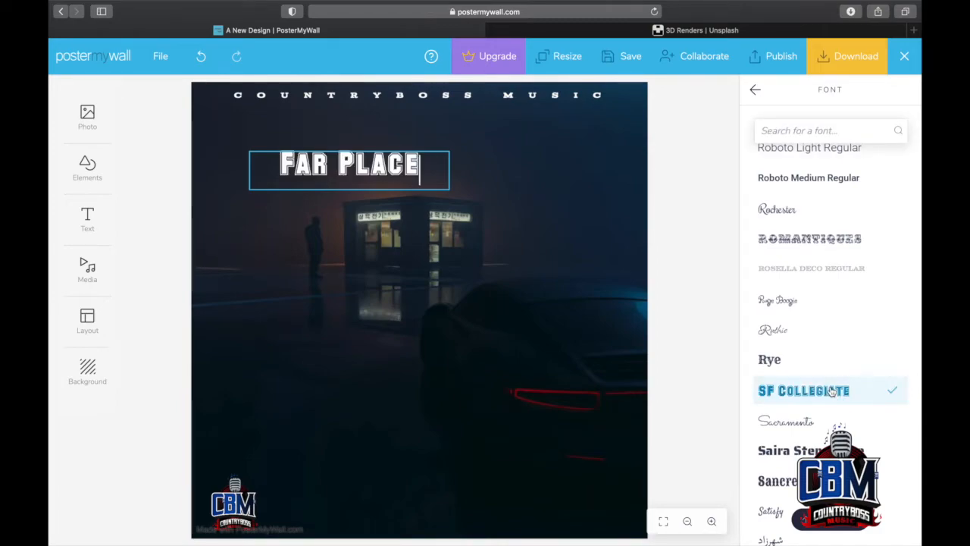
left_click_drag(362, 150, 382, 157)
left_click(371, 171)
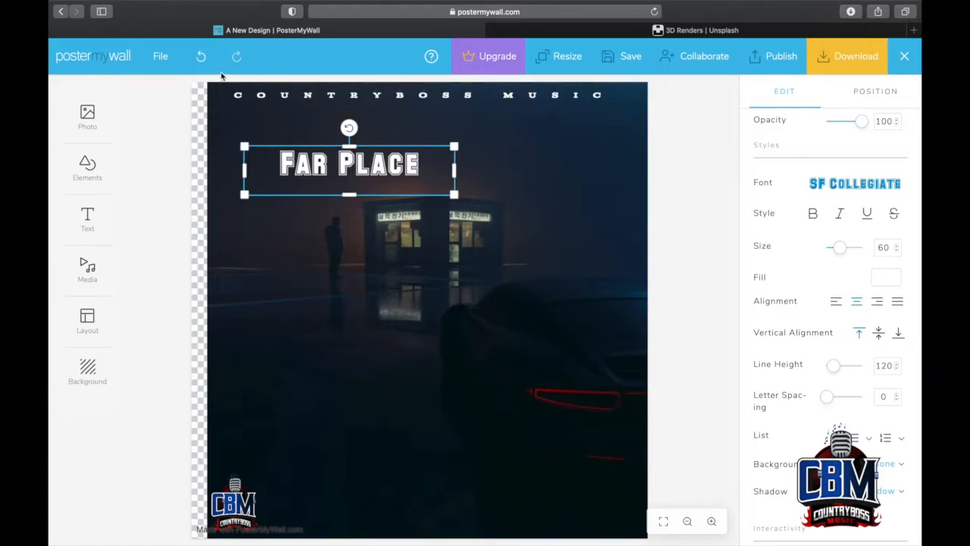
left_click(201, 57)
Step: Center the "Far Place" text horizontally on the canvas and lower it over the base of the lit building
left_click_drag(332, 170, 395, 178)
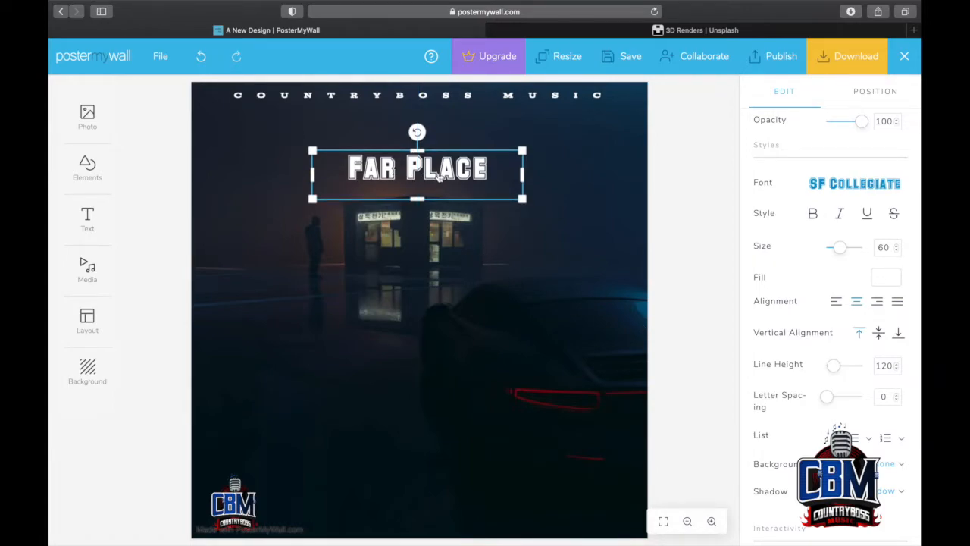
left_click_drag(439, 176, 438, 277)
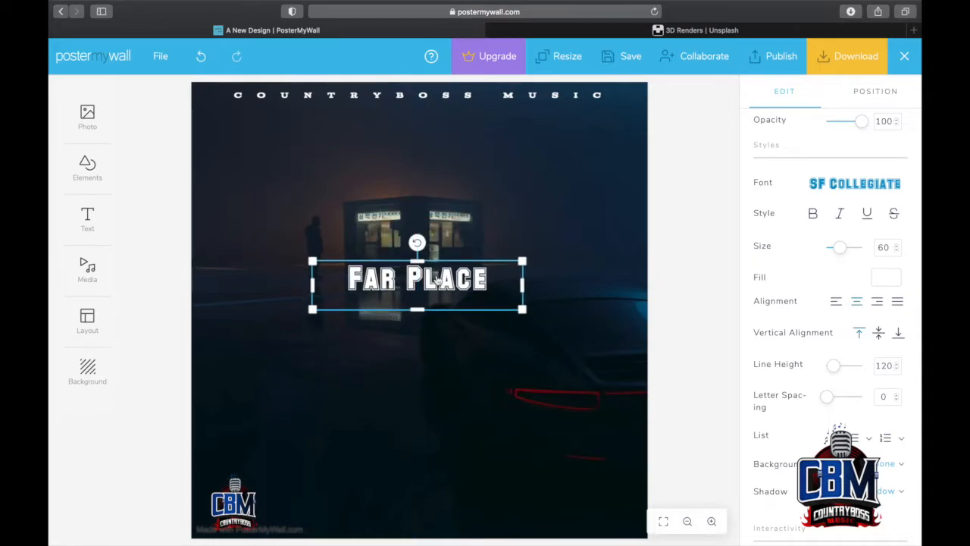
Step: Change the font of the "Far Place" text to Shermlock
left_click(870, 184)
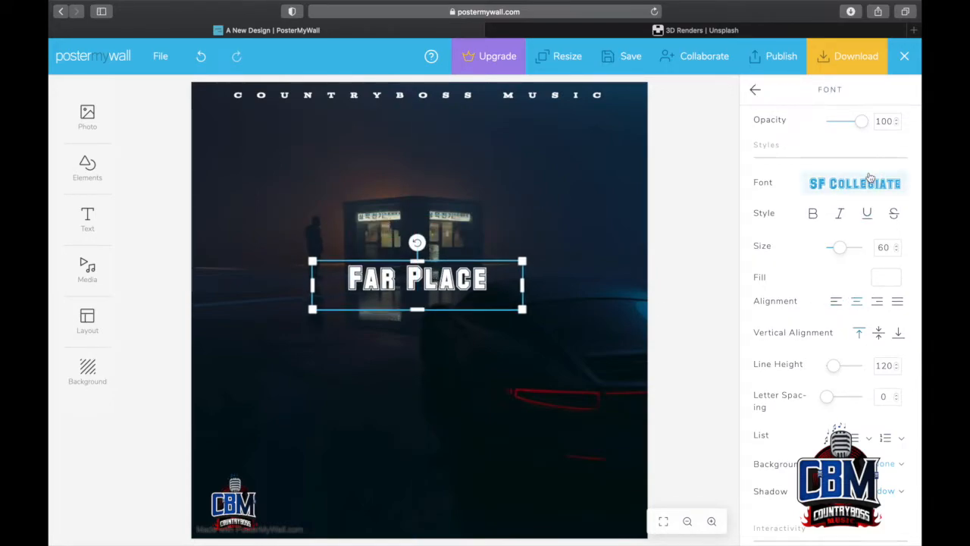
scroll(876, 291, "down", 5)
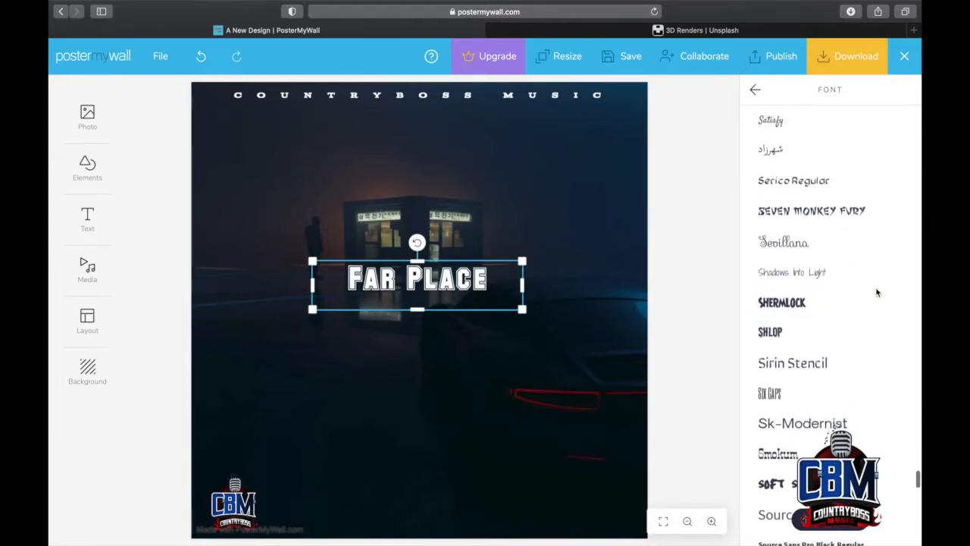
left_click(864, 295)
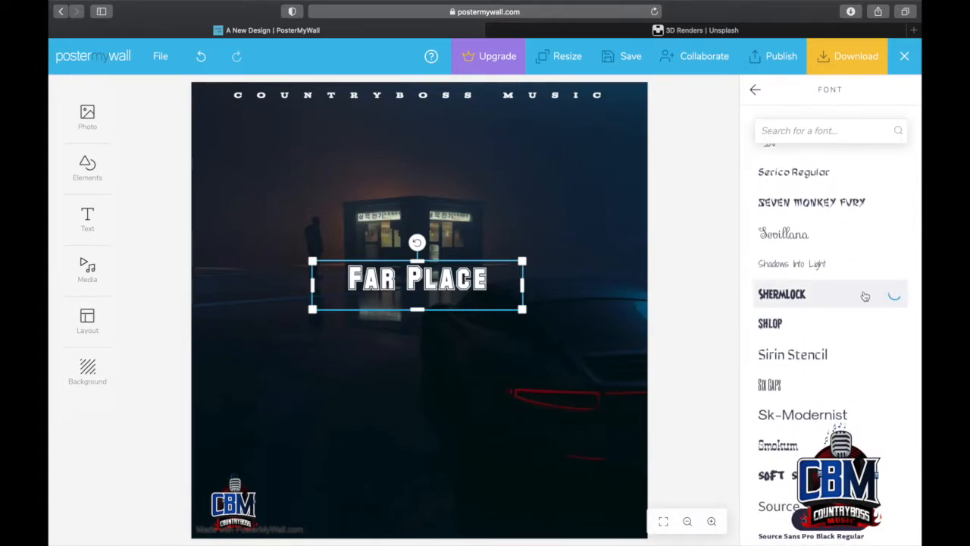
scroll(864, 296, "down", 1)
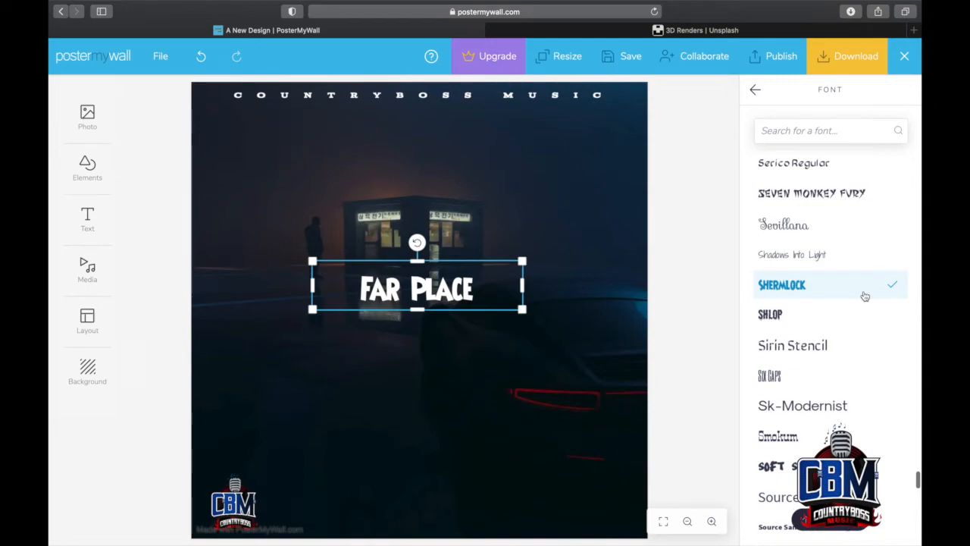
Step: Increase the size of the "Far Place" text to 90
scroll(864, 295, "up", 10)
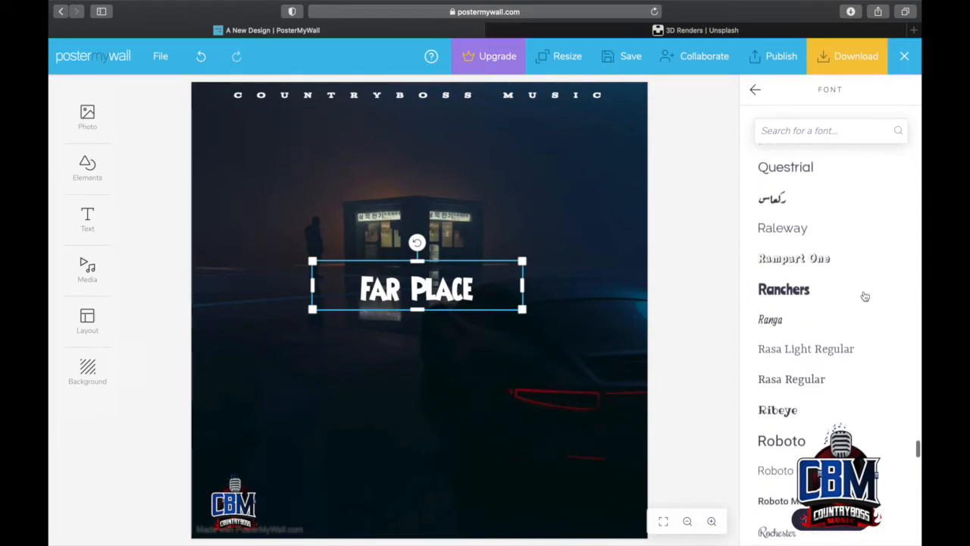
left_click(755, 90)
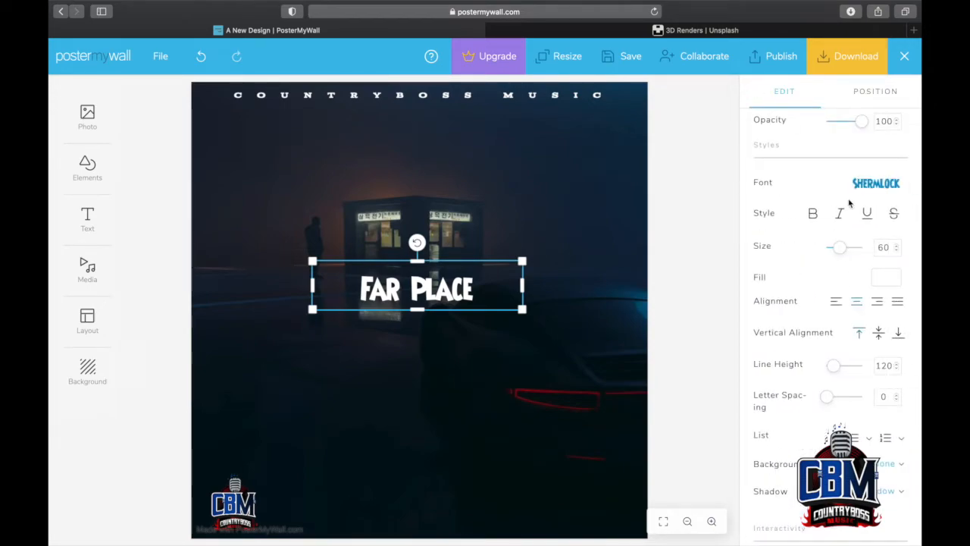
left_click(897, 246)
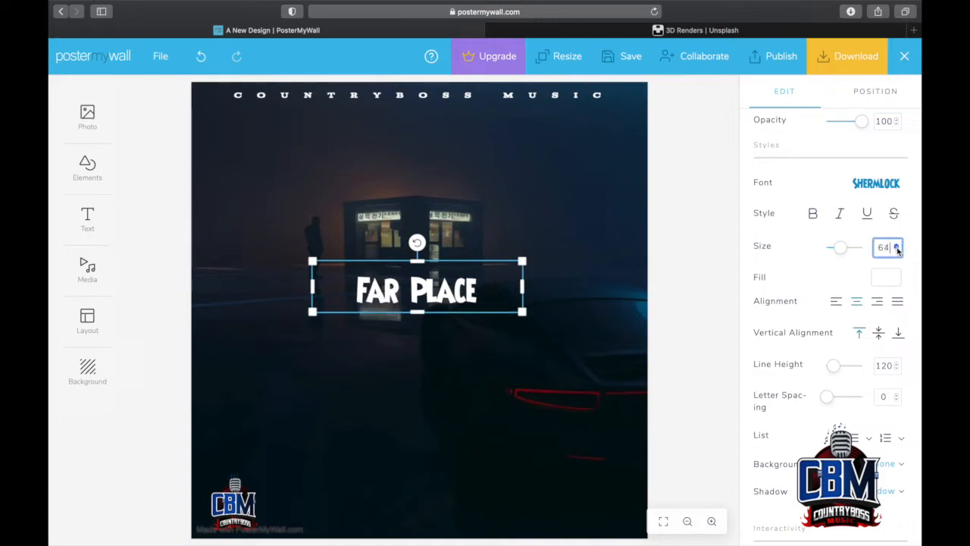
left_click(896, 247)
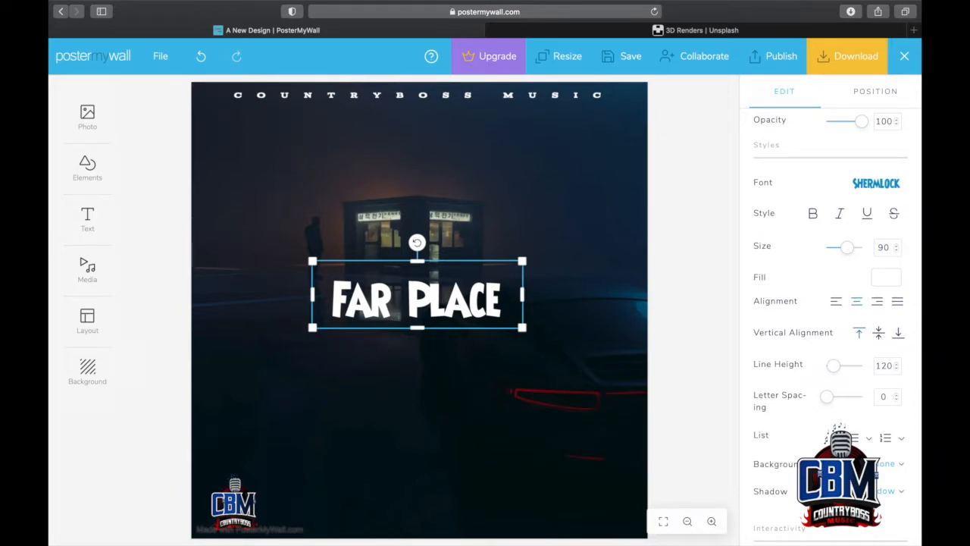
Step: Try a light shadow on the "Far Place" text, and settle on a strong shadow
left_click(872, 490)
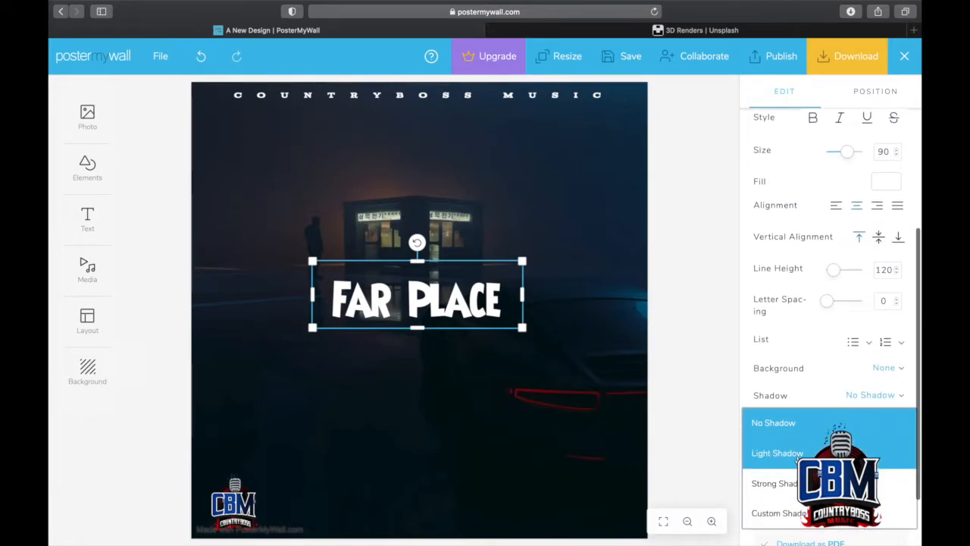
left_click(777, 452)
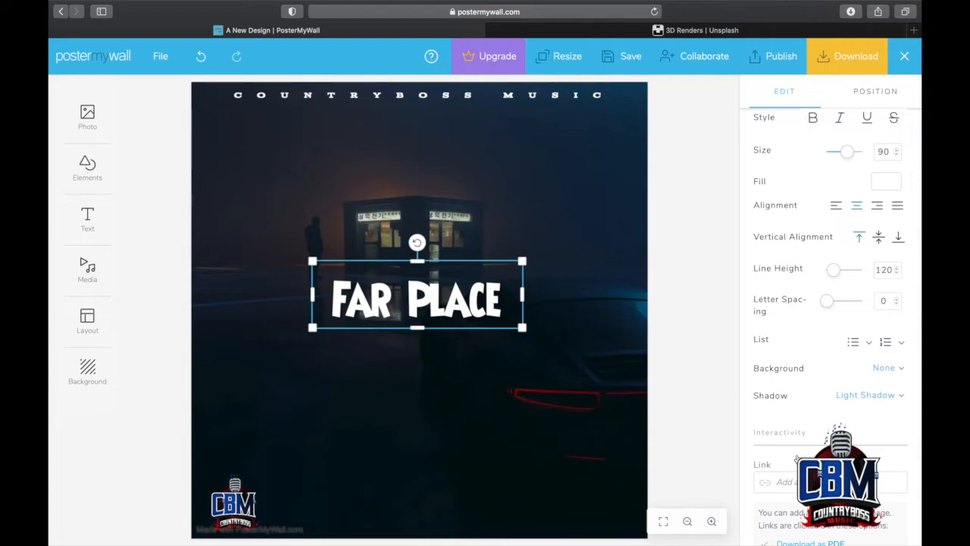
left_click(849, 398)
left_click(787, 484)
Step: Move the "CountryBoss Music" heading slightly down from the canvas's upper edge, keeping it centered, and deselect it
left_click_drag(422, 98, 423, 112)
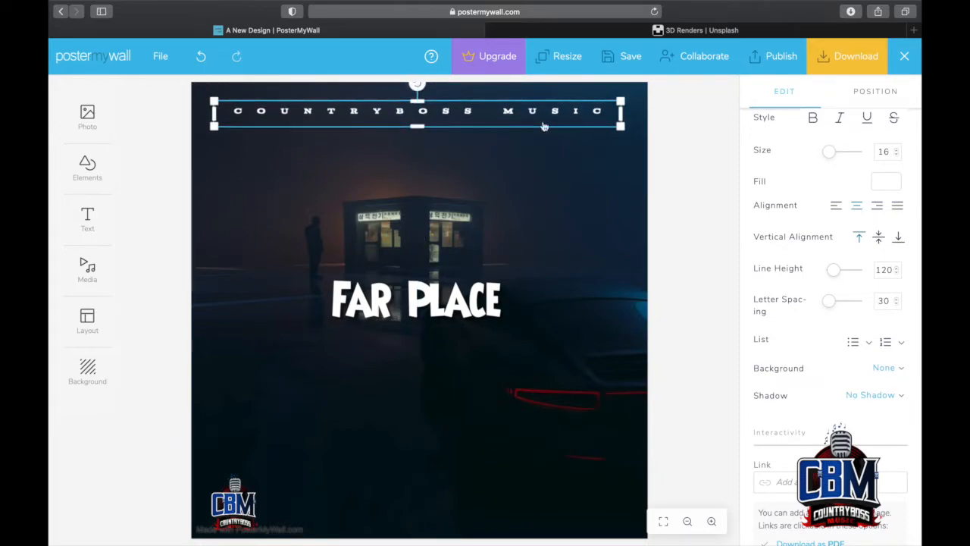
left_click(678, 213)
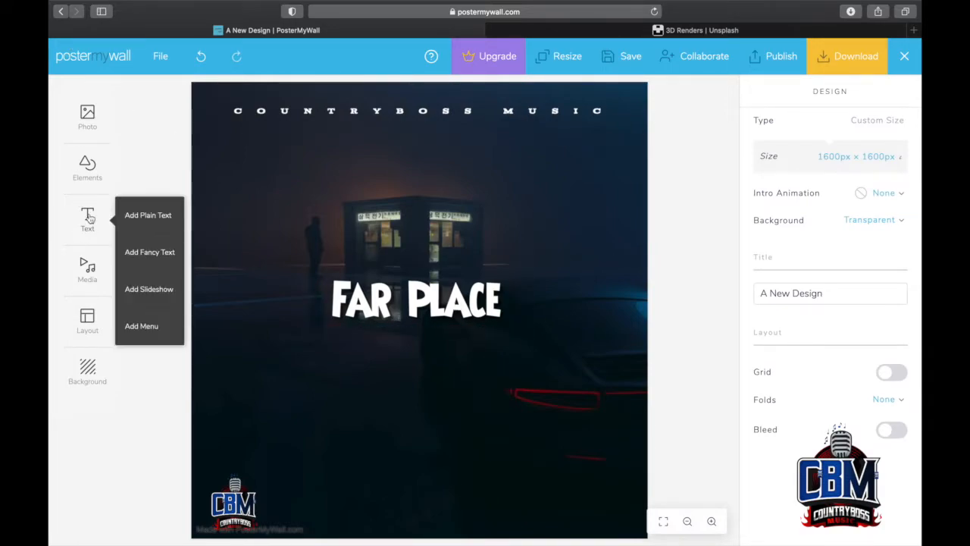
Step: Add a plain text box to the design and set its fill color to white (FFFFFF)
left_click(135, 224)
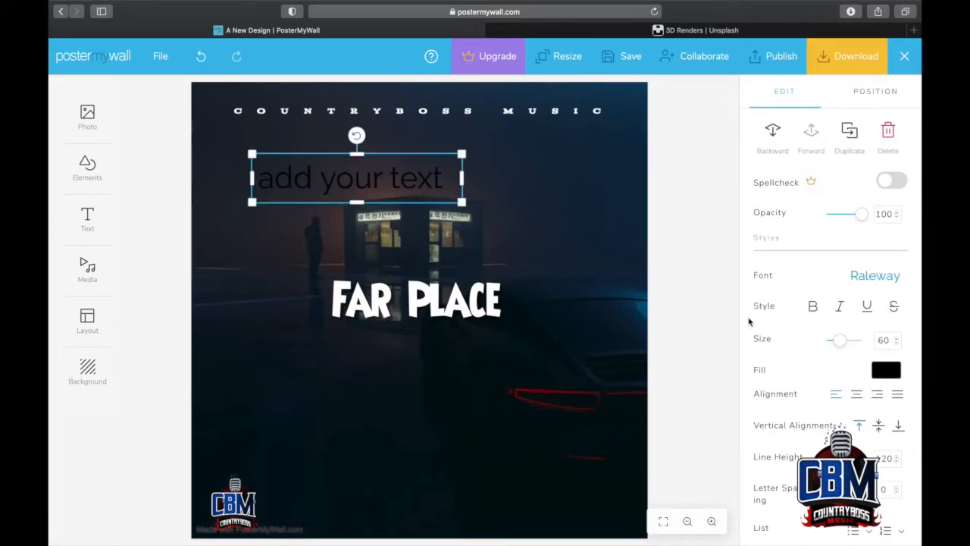
left_click(885, 370)
left_click(765, 413)
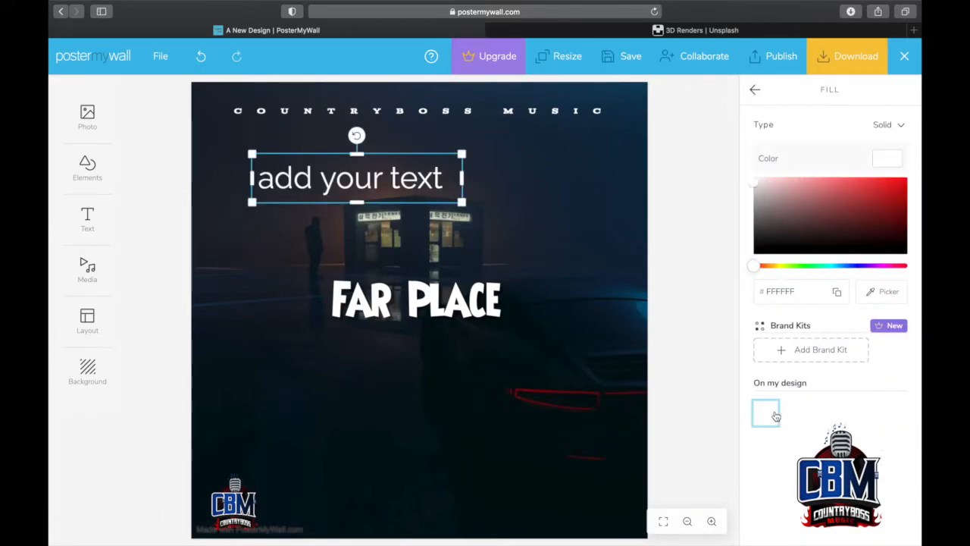
Step: Replace the placeholder text with "Dancehall instrumental" and widen the text box so the words fit on one line
double_click(437, 182)
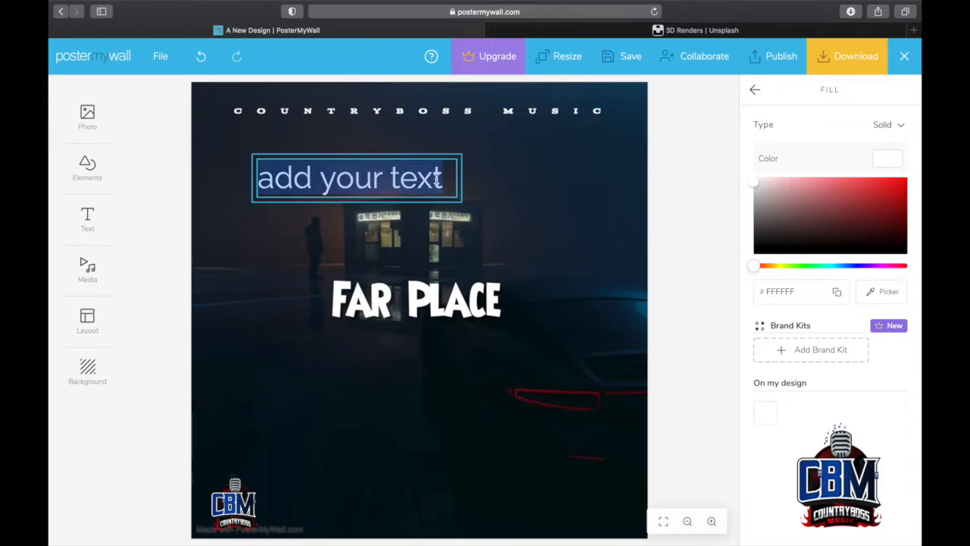
key("BackSpace")
type("Da")
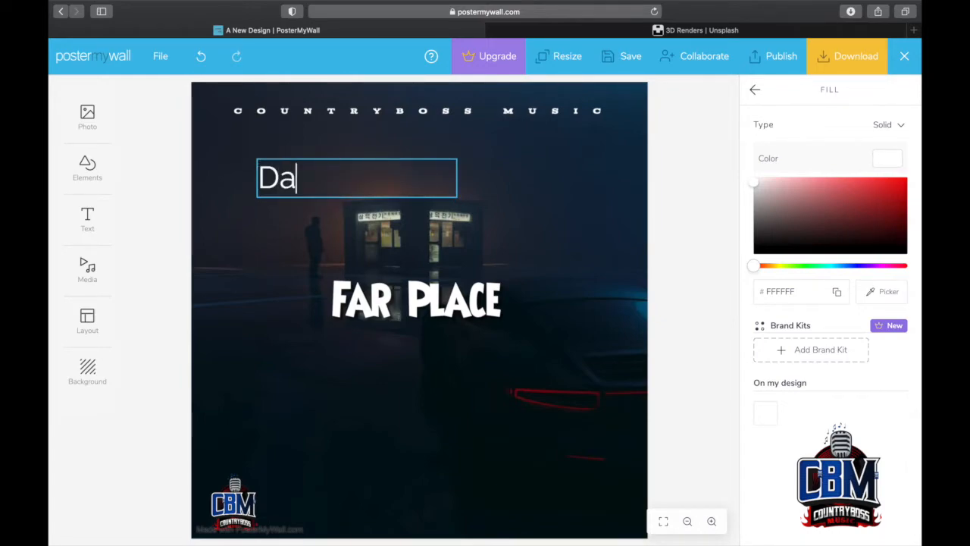
type("ncehall ")
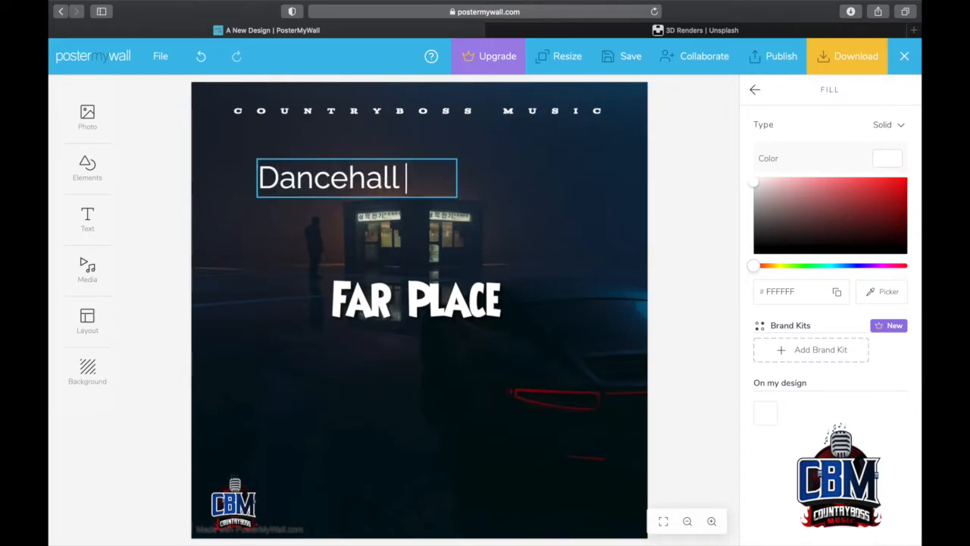
type("instrumental")
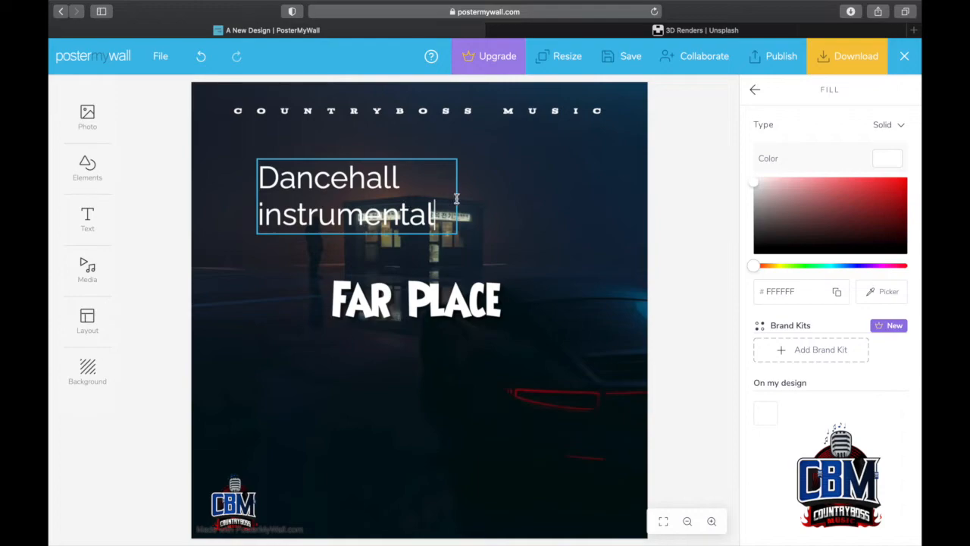
left_click(502, 201)
left_click(459, 198)
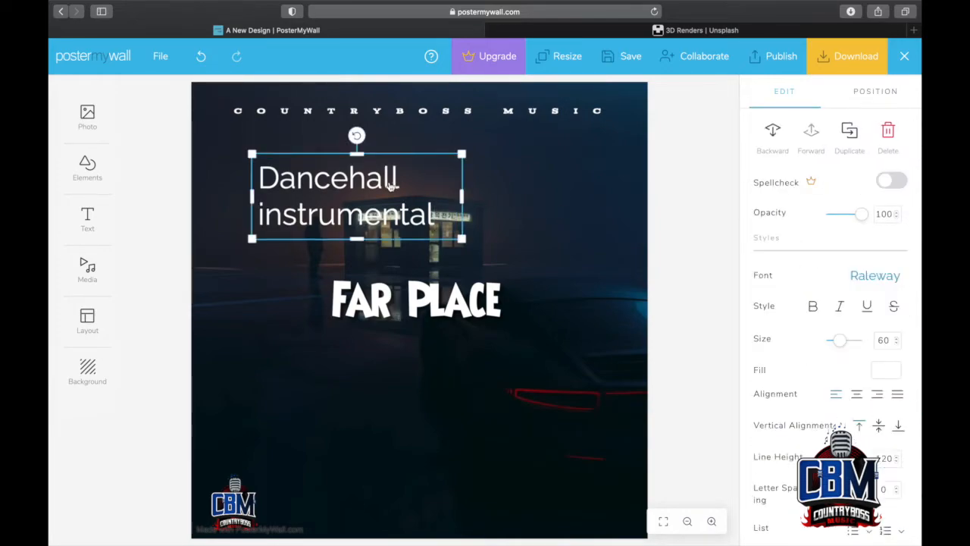
left_click_drag(462, 198, 654, 205)
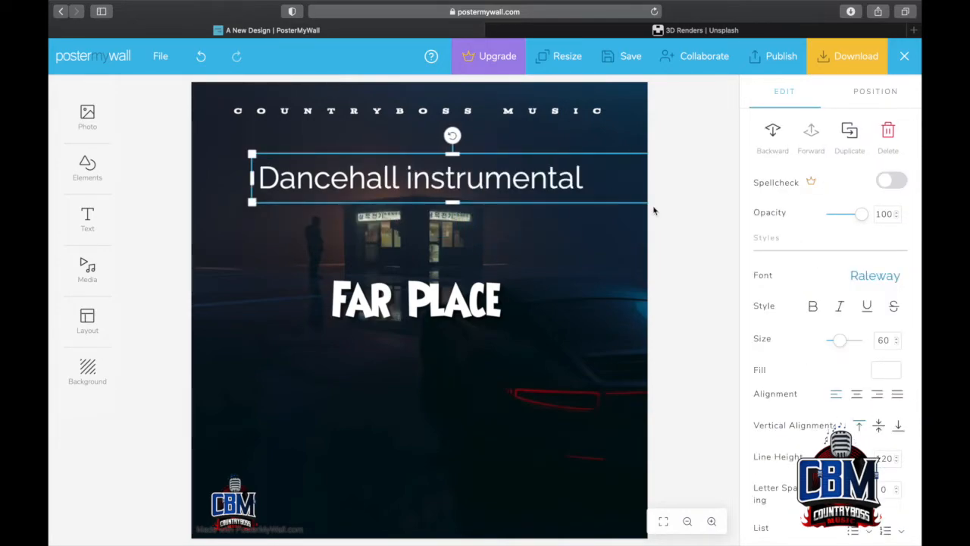
Step: Place the "Dancehall instrumental" text below "Far Place", center-aligned in its box and centered horizontally on the canvas
left_click(512, 187)
left_click_drag(511, 187, 497, 368)
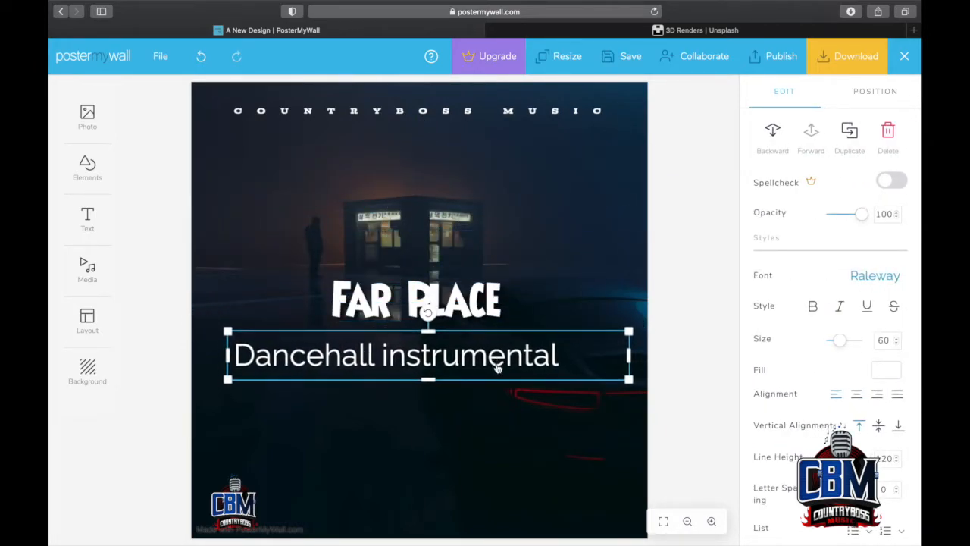
left_click(857, 393)
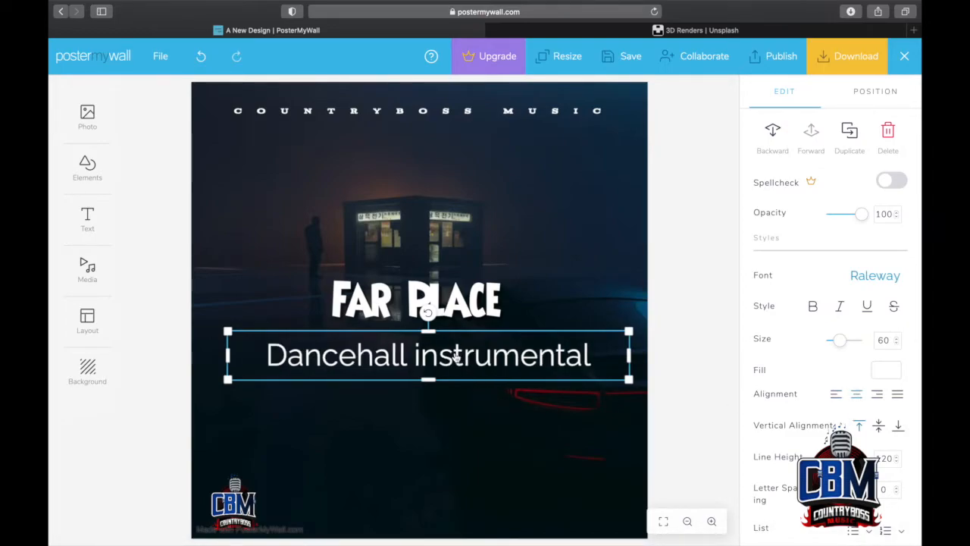
left_click_drag(456, 356, 446, 354)
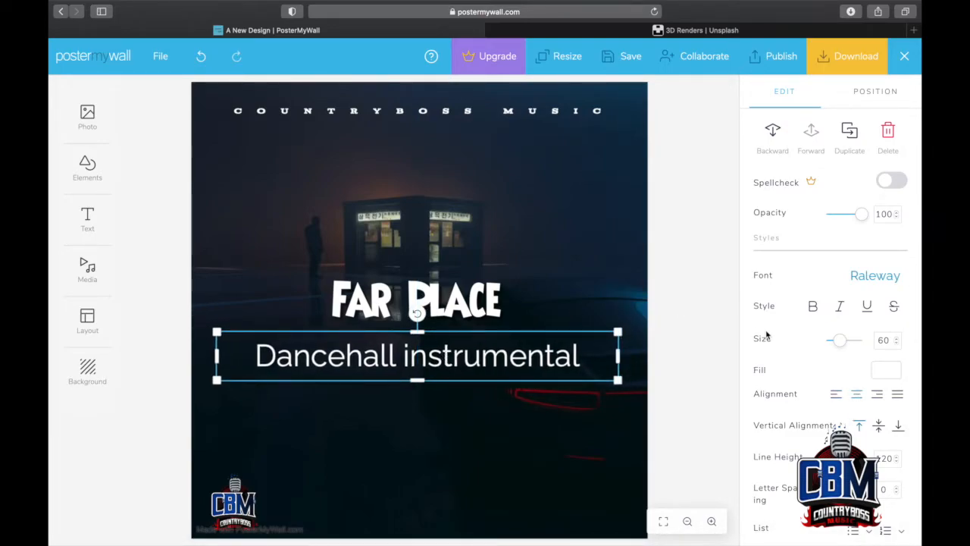
Step: Try the Rasa Light Regular and Morganite Light fonts on the "Dancehall instrumental" text
left_click(872, 278)
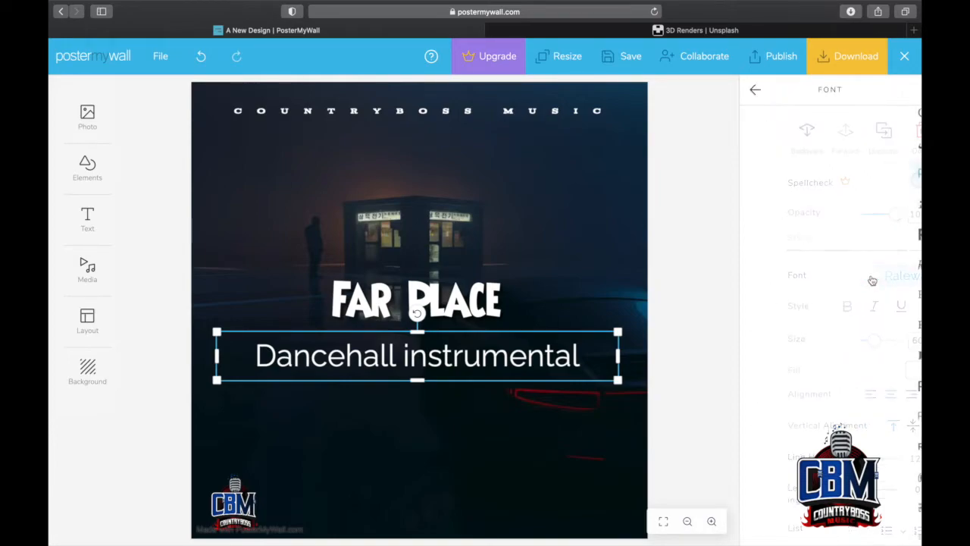
left_click(823, 307)
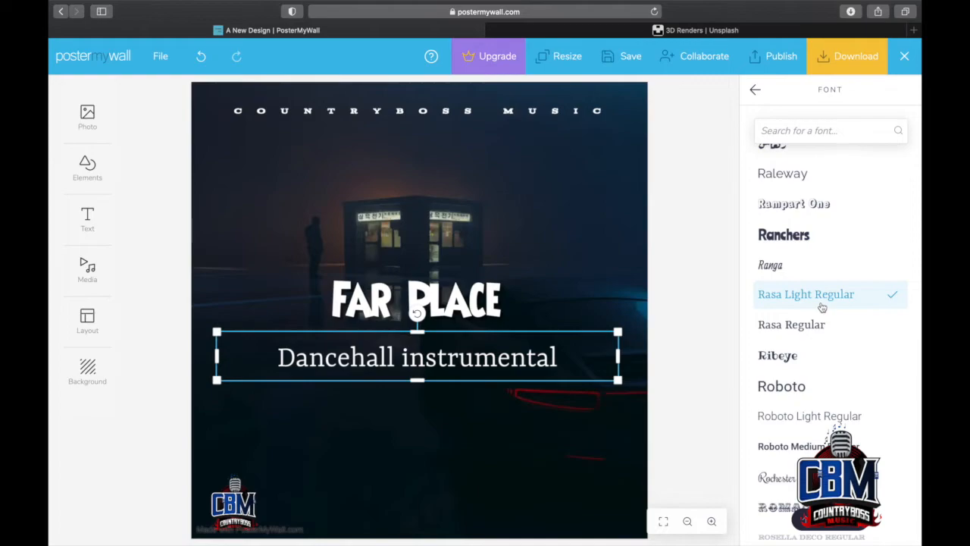
scroll(822, 364, "down", 5)
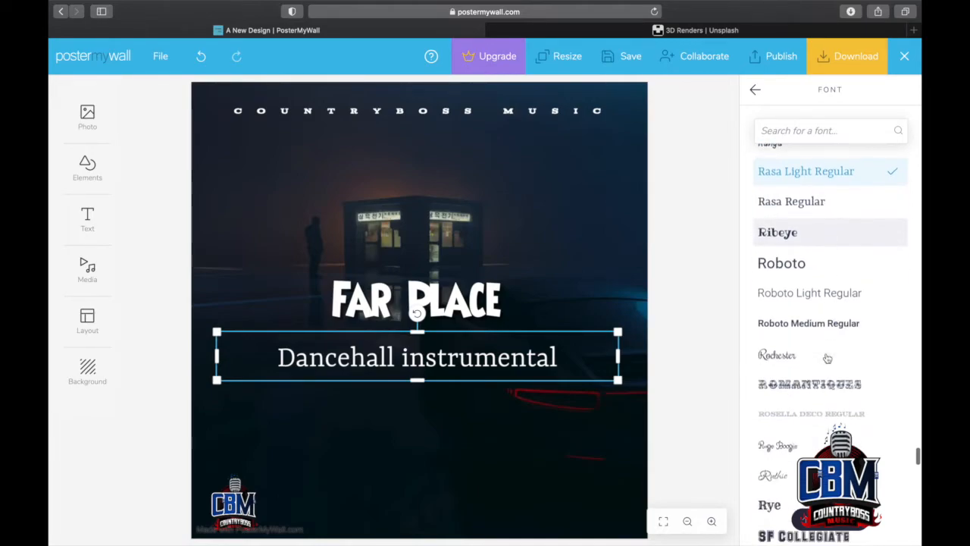
scroll(827, 358, "up", 10)
scroll(827, 358, "up", 5)
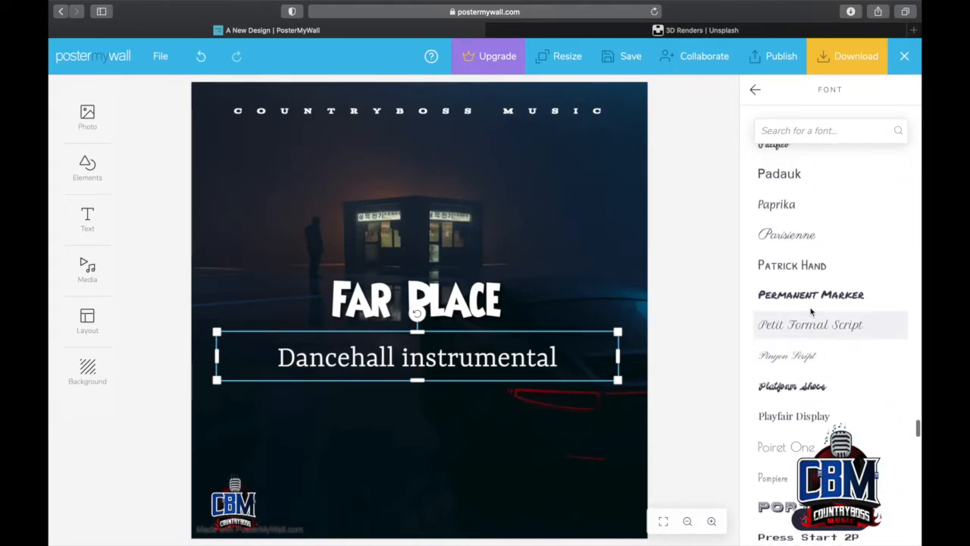
scroll(799, 299, "up", 8)
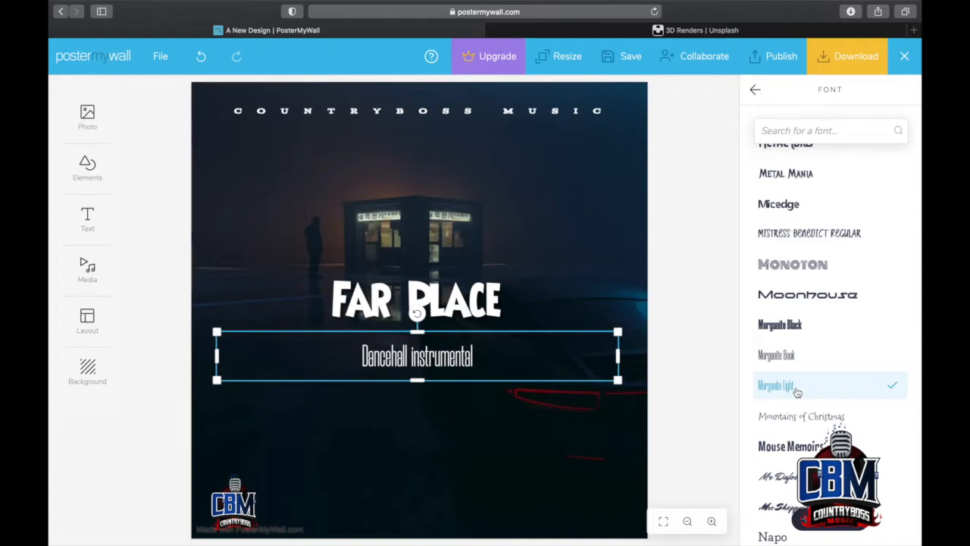
Step: Try a handwritten brush font and Kaushan Script on the "Dancehall instrumental" text
scroll(797, 392, "up", 3)
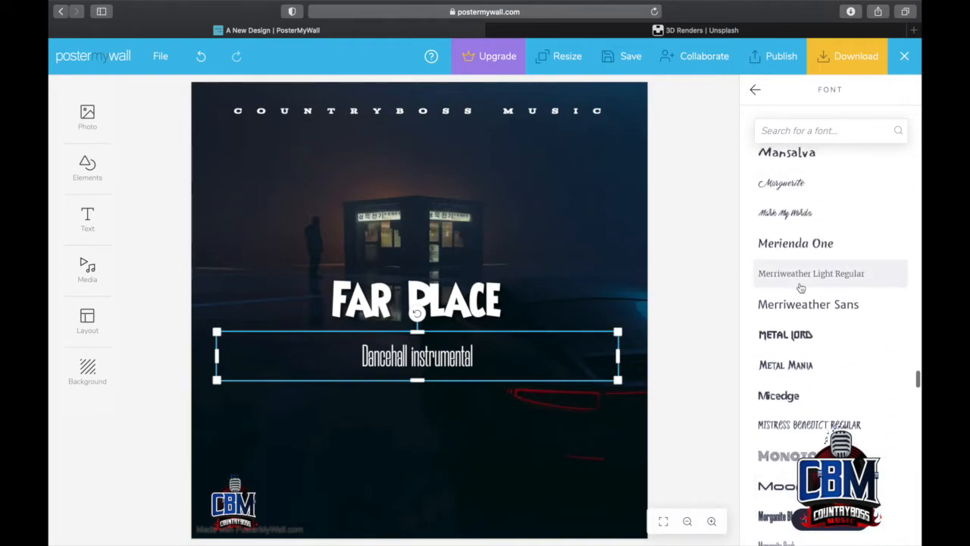
scroll(783, 242, "up", 5)
scroll(783, 242, "up", 2)
scroll(782, 242, "up", 1)
left_click(775, 254)
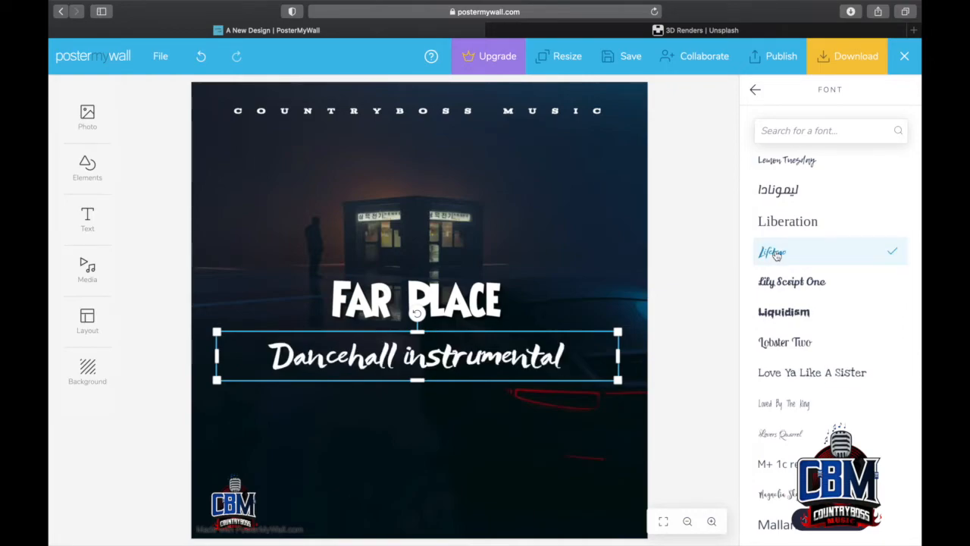
scroll(775, 255, "up", 8)
scroll(776, 255, "up", 6)
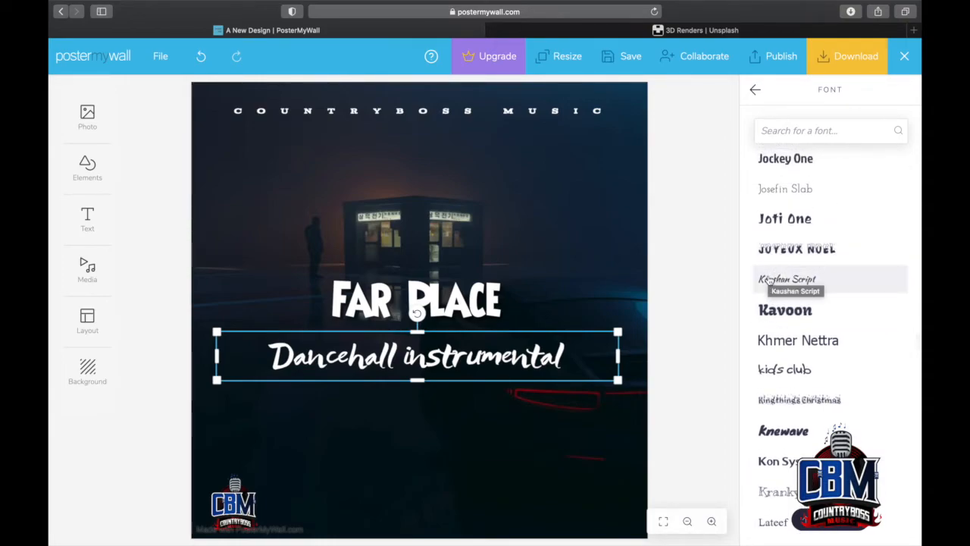
left_click(769, 279)
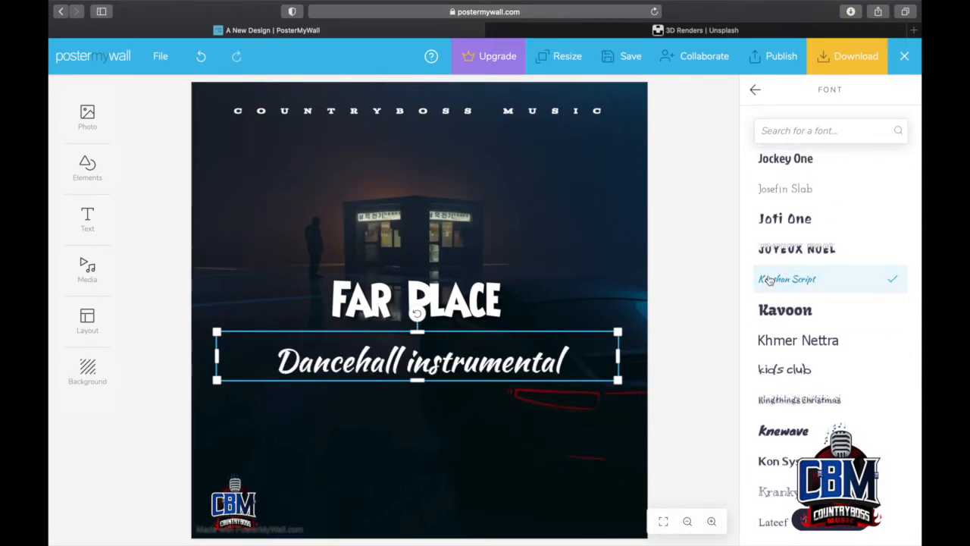
Step: Set the "Dancehall instrumental" text to the Homestile font at size 52
scroll(818, 219, "up", 5)
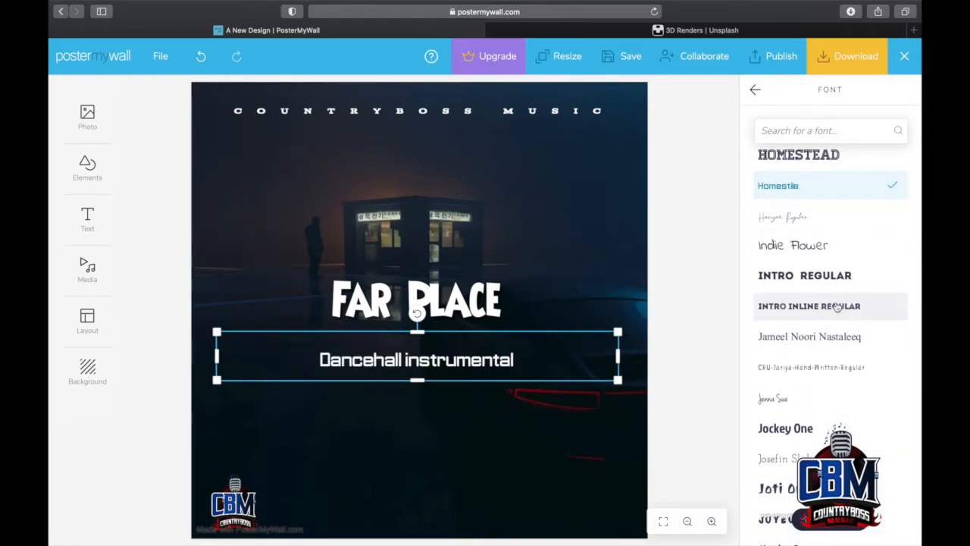
left_click(755, 89)
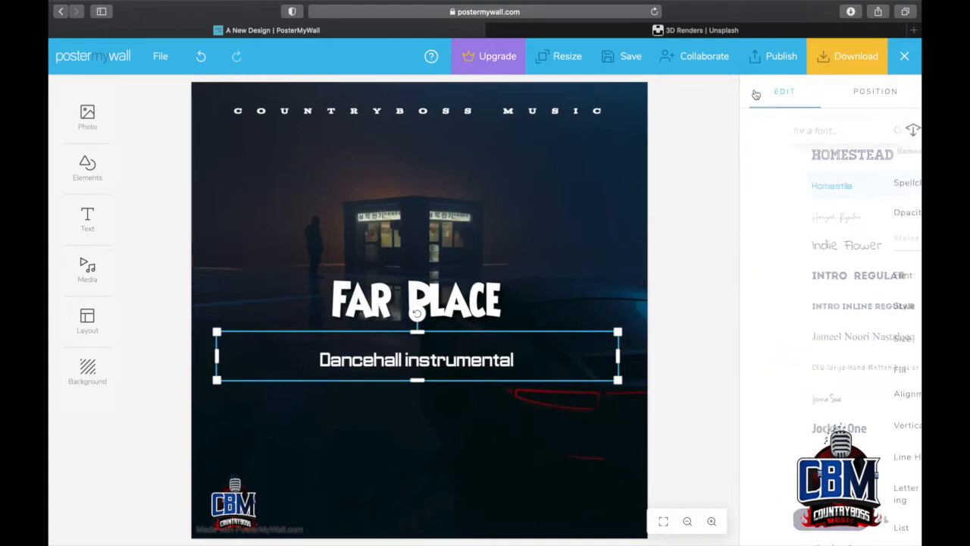
left_click_drag(839, 341, 840, 345)
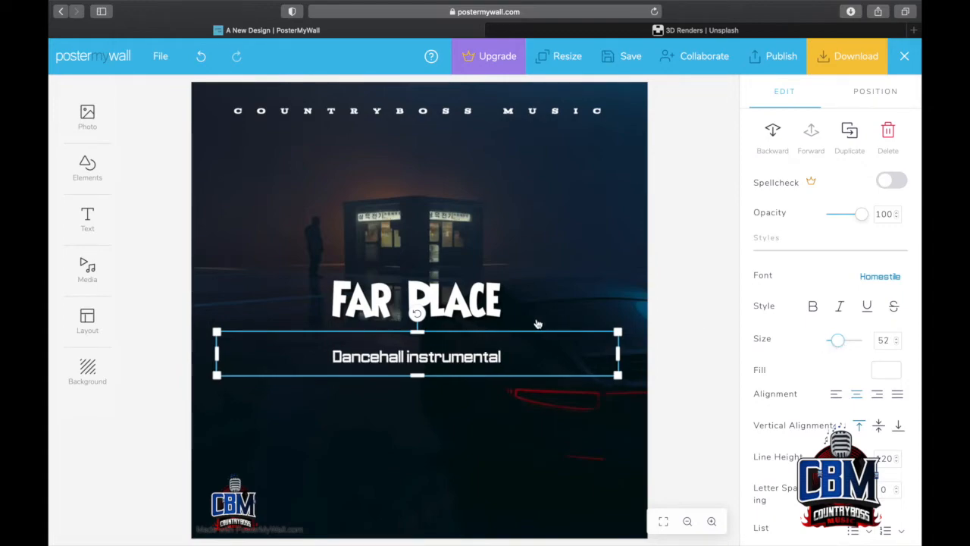
Step: Move the "Dancehall instrumental" text up directly beneath the "Far Place" title and deselect it
left_click_drag(448, 355, 443, 333)
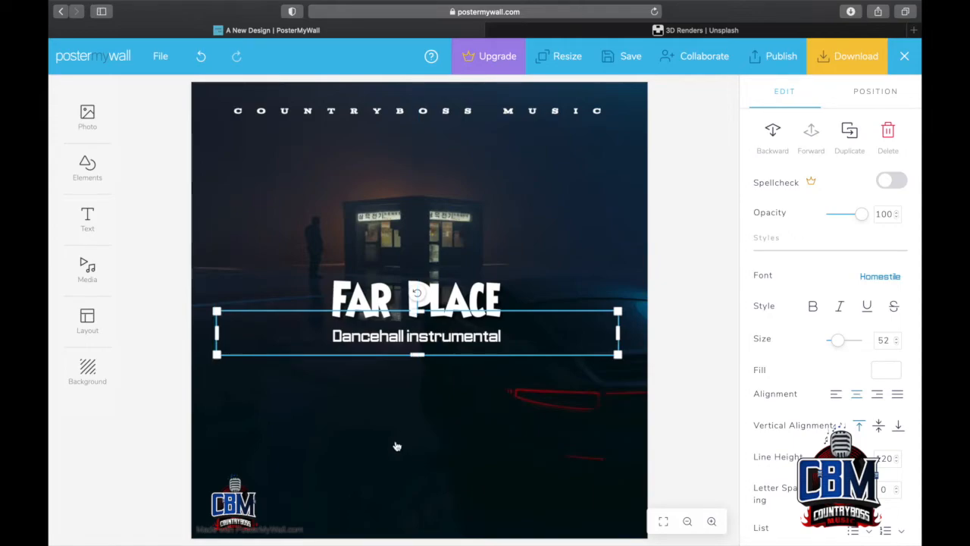
left_click(395, 446)
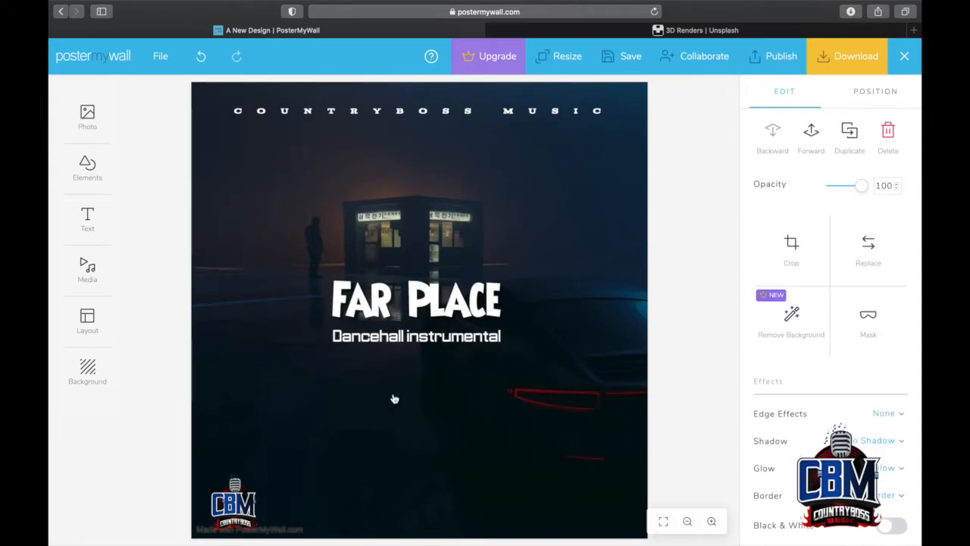
left_click(95, 114)
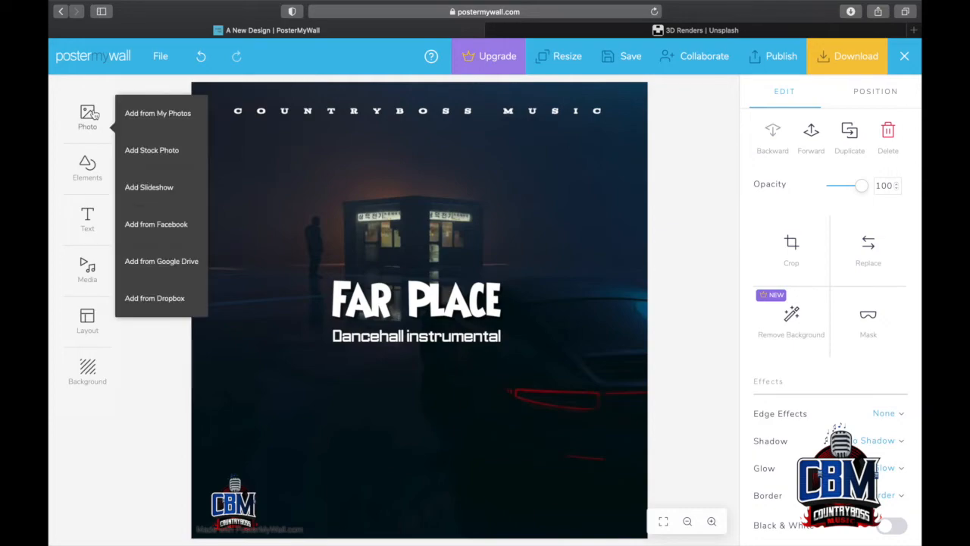
left_click(144, 159)
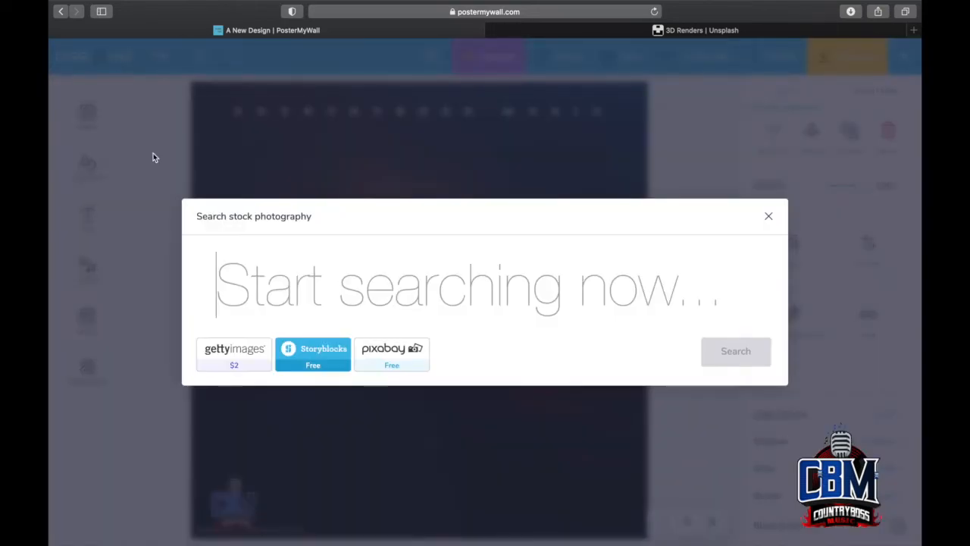
left_click(770, 217)
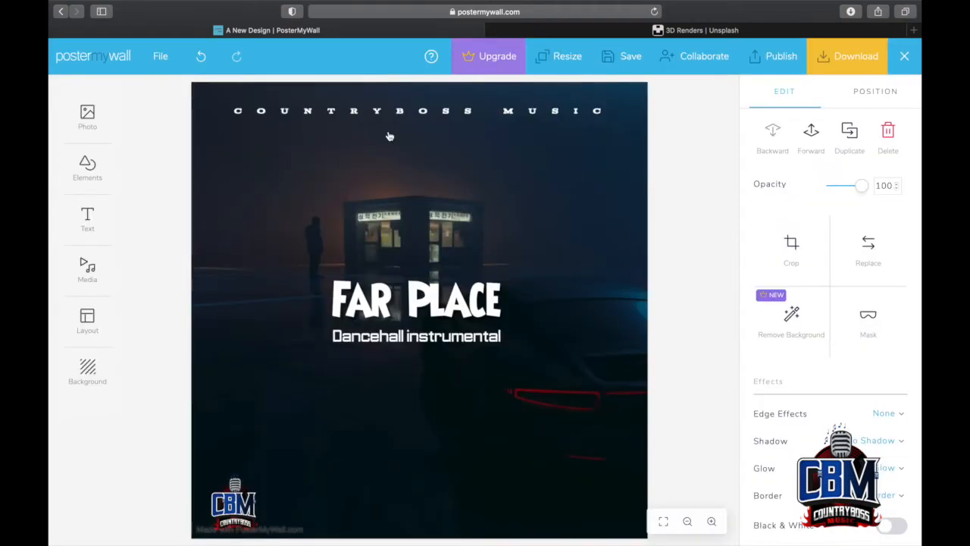
Step: Add the black-and-white "Parental Advisory Explicit Content" label from the saved personal photos to the cover
left_click(92, 135)
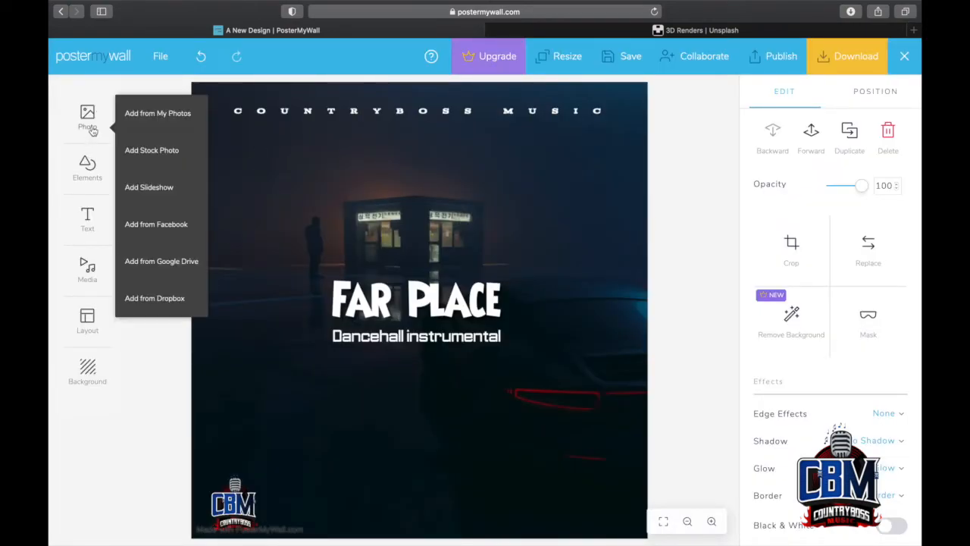
left_click(152, 126)
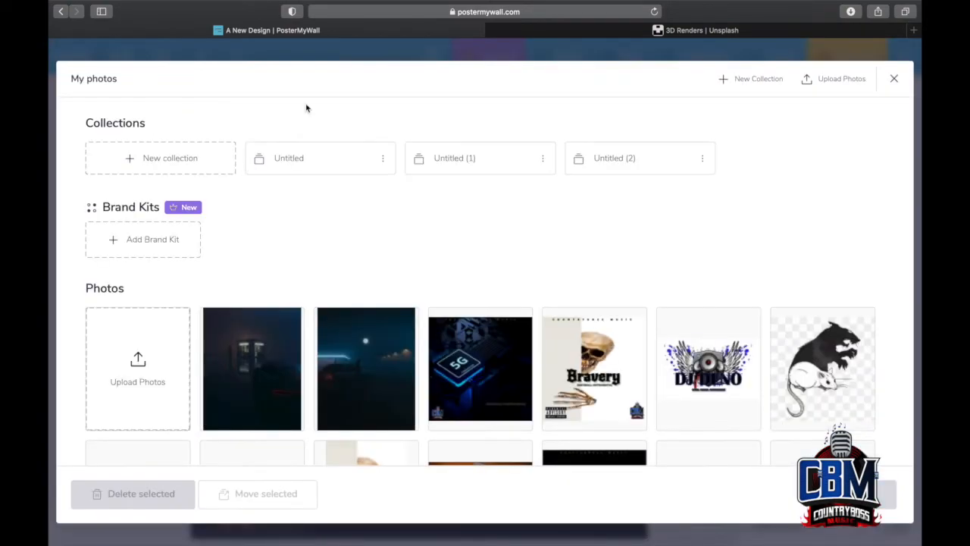
scroll(399, 347, "down", 15)
scroll(400, 347, "down", 10)
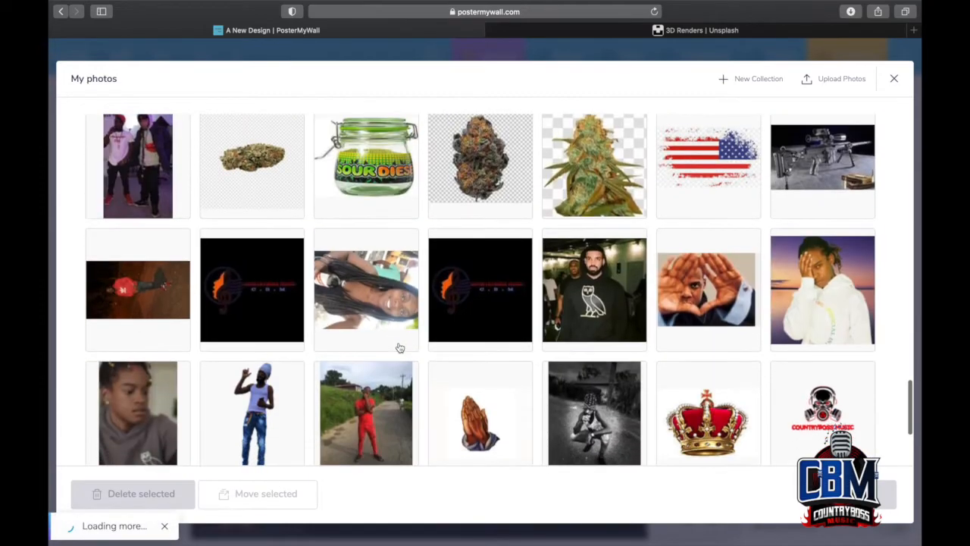
scroll(399, 347, "up", 8)
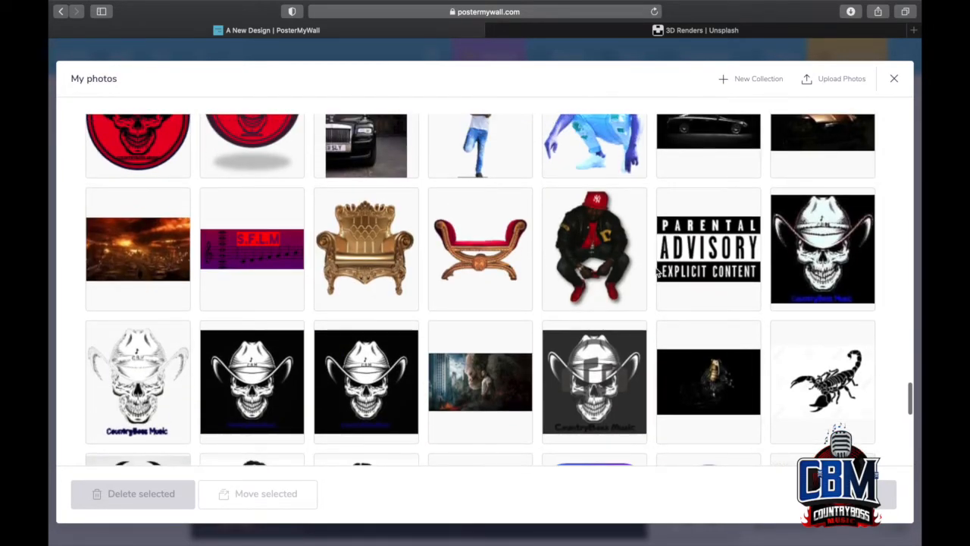
left_click(701, 275)
left_click(887, 494)
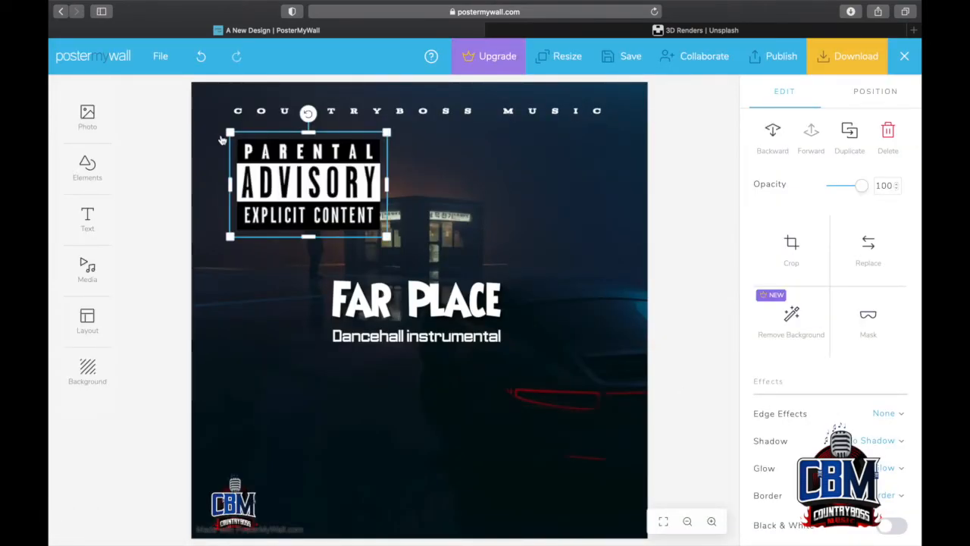
Step: Shrink the Parental Advisory label, move it into the cover's lower-right corner and deselect it
left_click_drag(228, 132, 299, 171)
left_click_drag(347, 208, 599, 500)
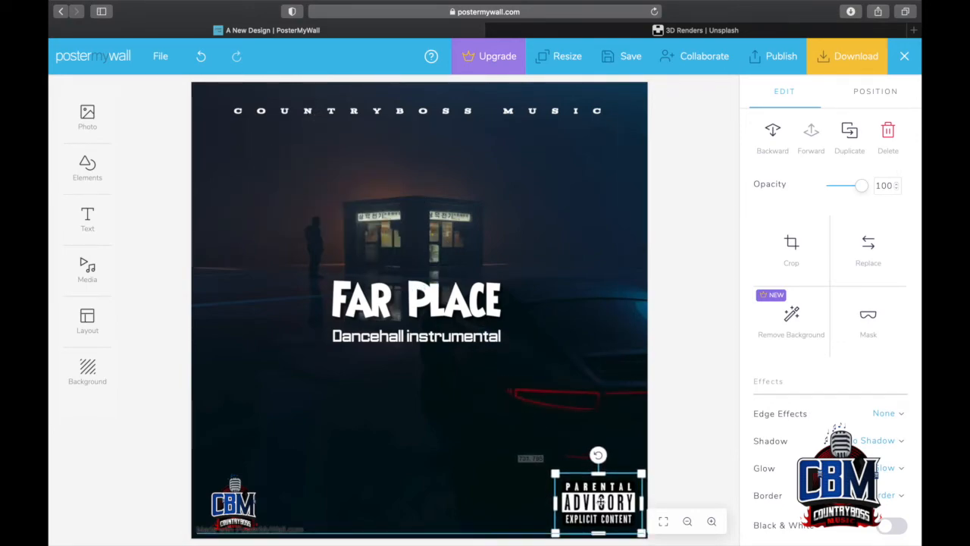
left_click(701, 288)
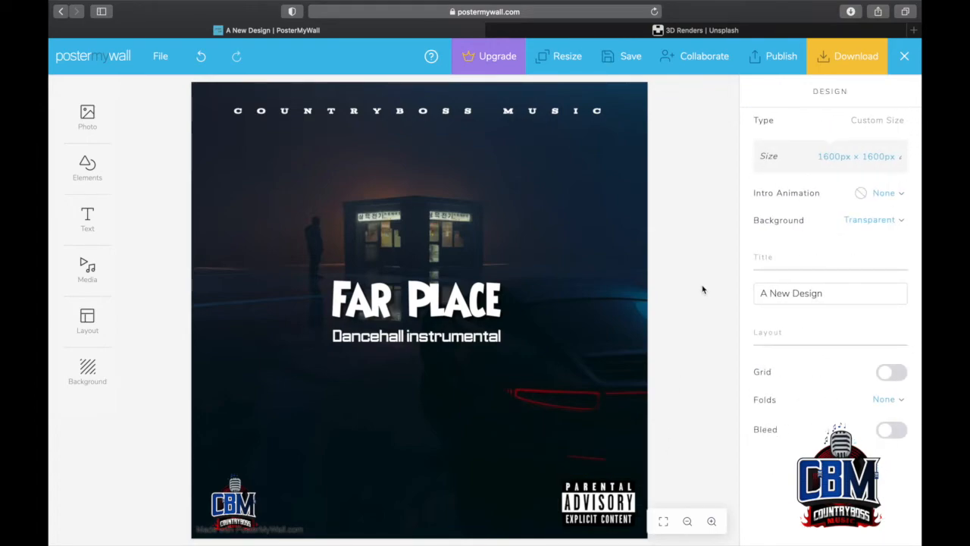
Step: Check the output dimensions of the free Basic Image download and leave without downloading
left_click(832, 65)
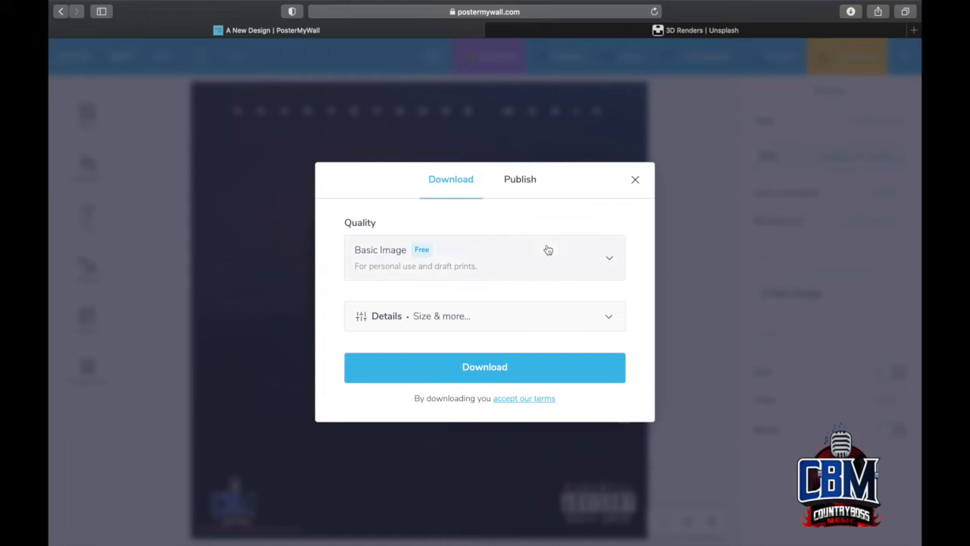
left_click(544, 324)
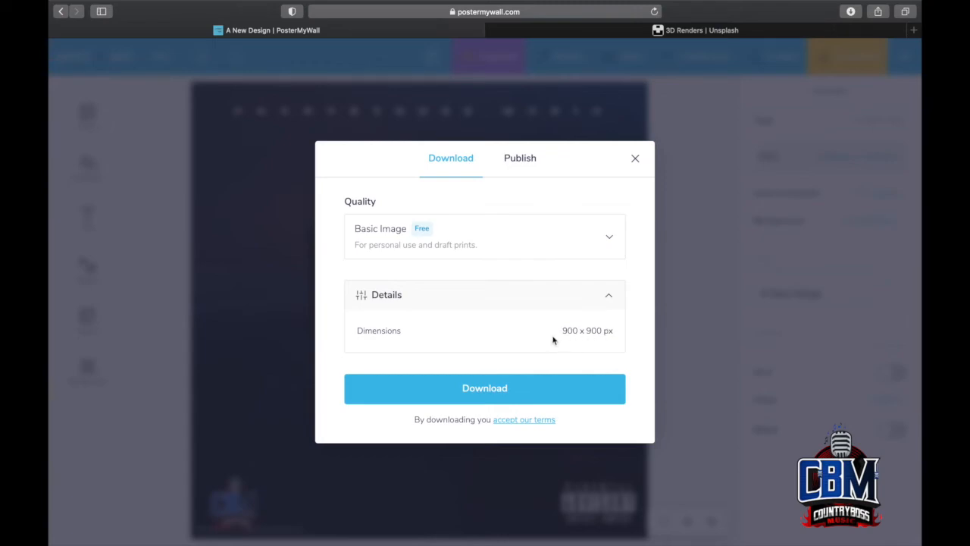
left_click(634, 159)
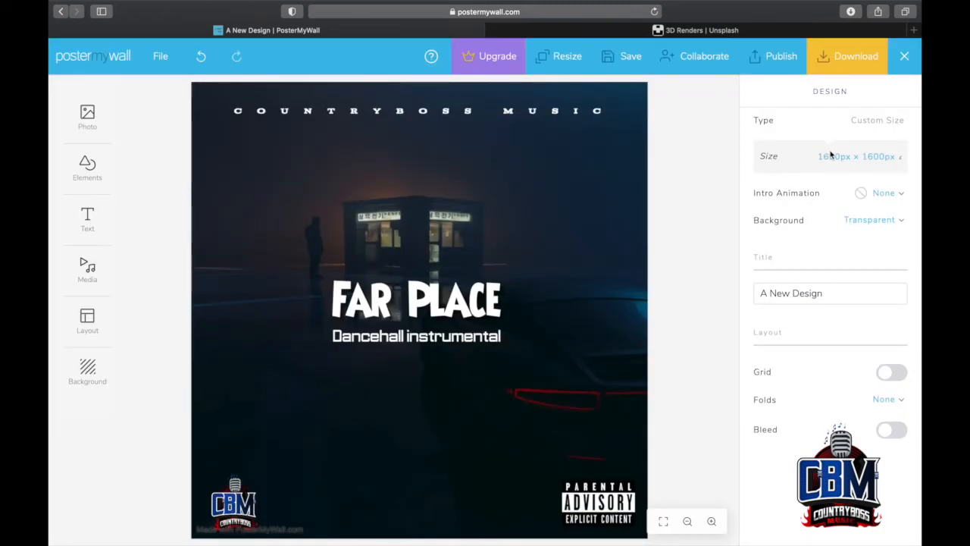
Step: Open the design resizing options and look through the Marketing and Documents size presets
left_click(830, 160)
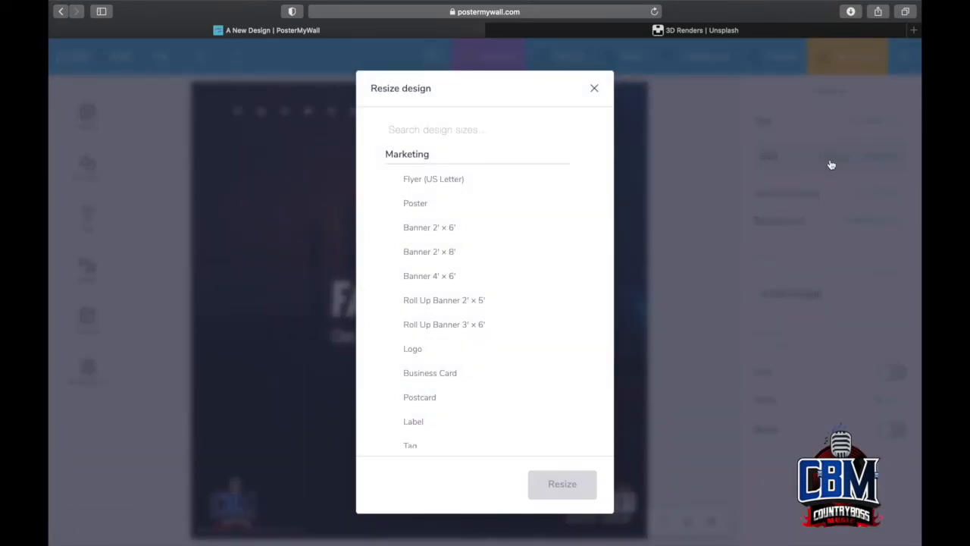
left_click(441, 348)
scroll(454, 352, "down", 3)
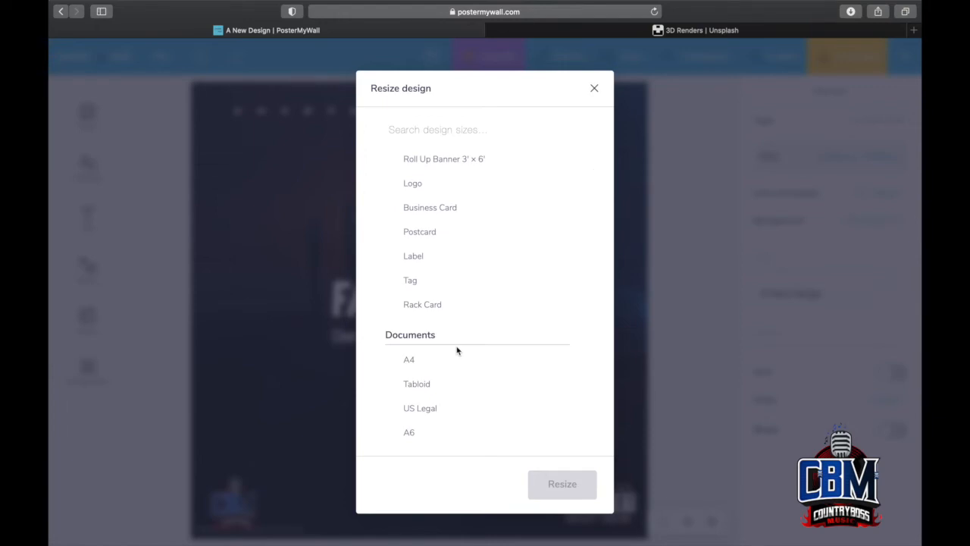
scroll(456, 350, "up", 3)
scroll(458, 356, "down", 3)
left_click(457, 354)
scroll(458, 356, "down", 2)
scroll(458, 356, "up", 1)
scroll(458, 356, "up", 3)
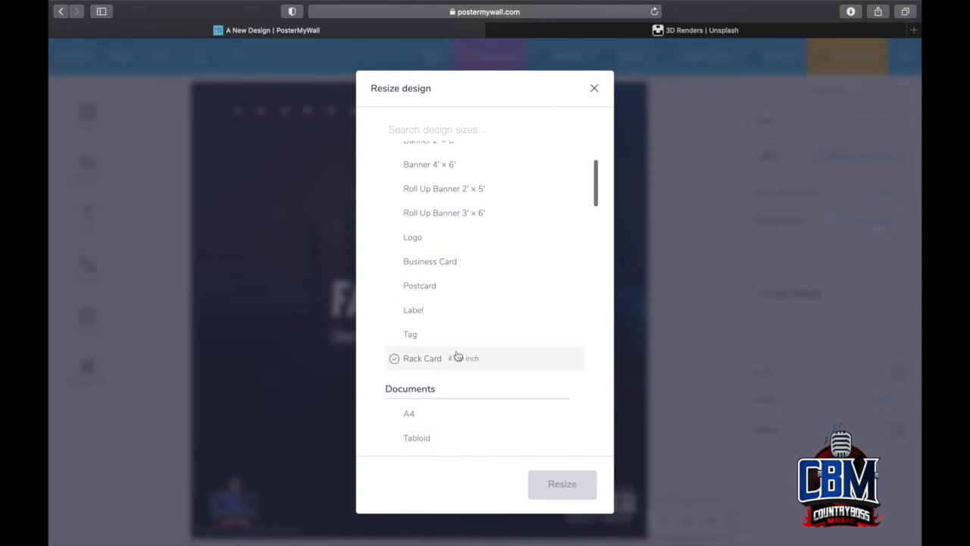
left_click(450, 284)
scroll(452, 288, "up", 3)
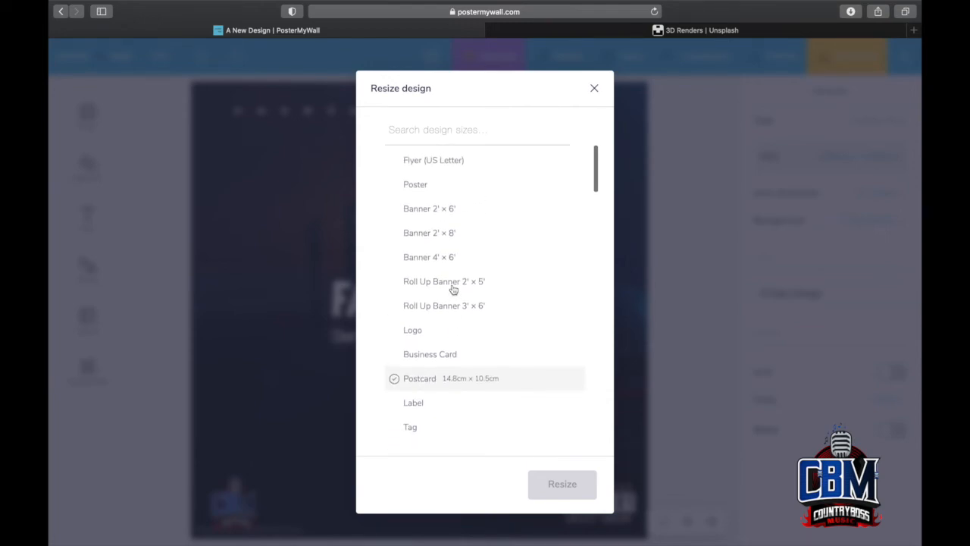
scroll(452, 289, "up", 1)
left_click(452, 285)
Step: Search the design sizes for "al" and resize the design to the Album Cover preset
left_click(455, 251)
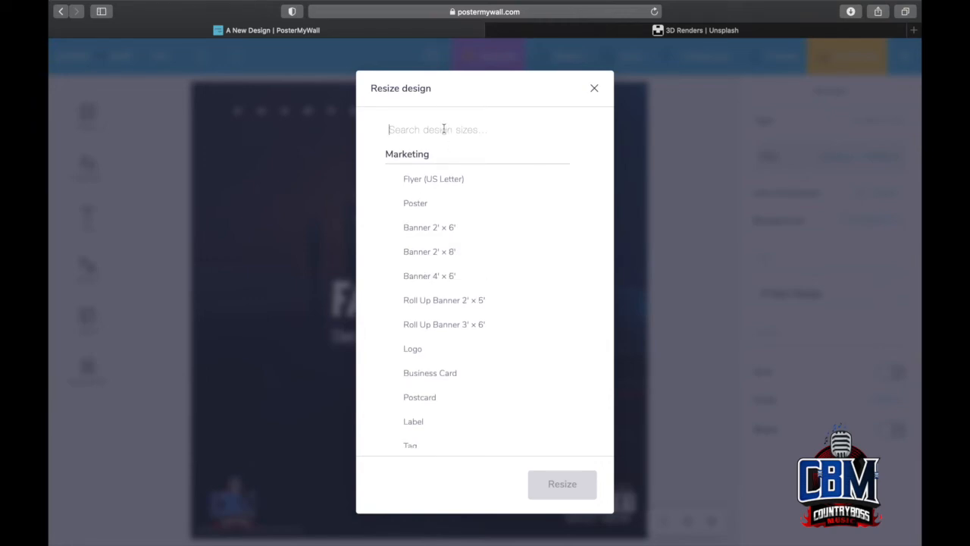
type("al")
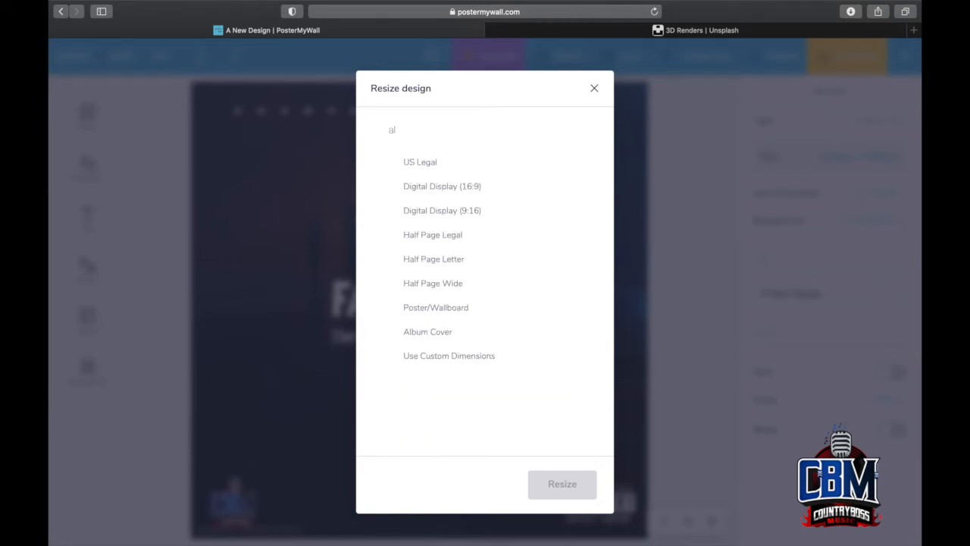
left_click(442, 336)
left_click(551, 487)
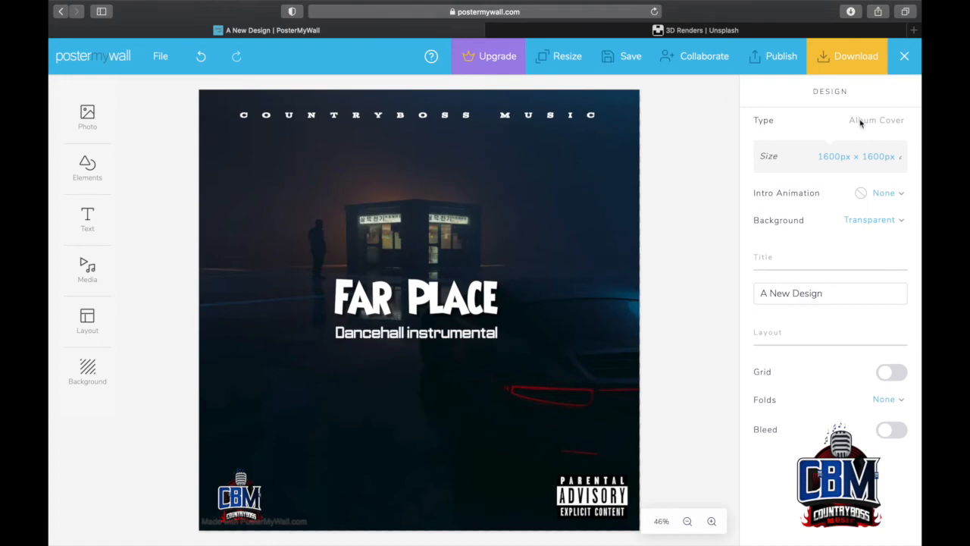
Step: Check the download dimensions again and download the cover as a free Basic Image
left_click(828, 53)
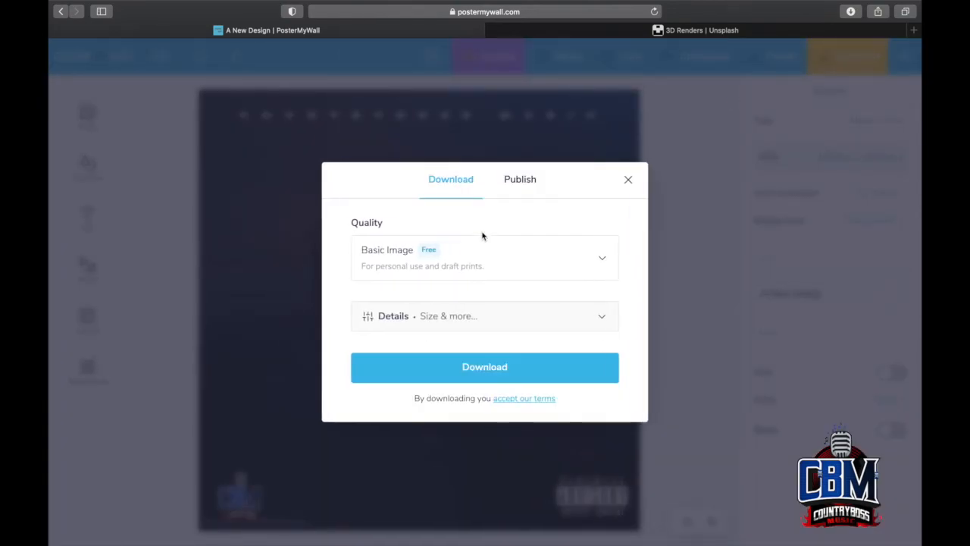
left_click(583, 321)
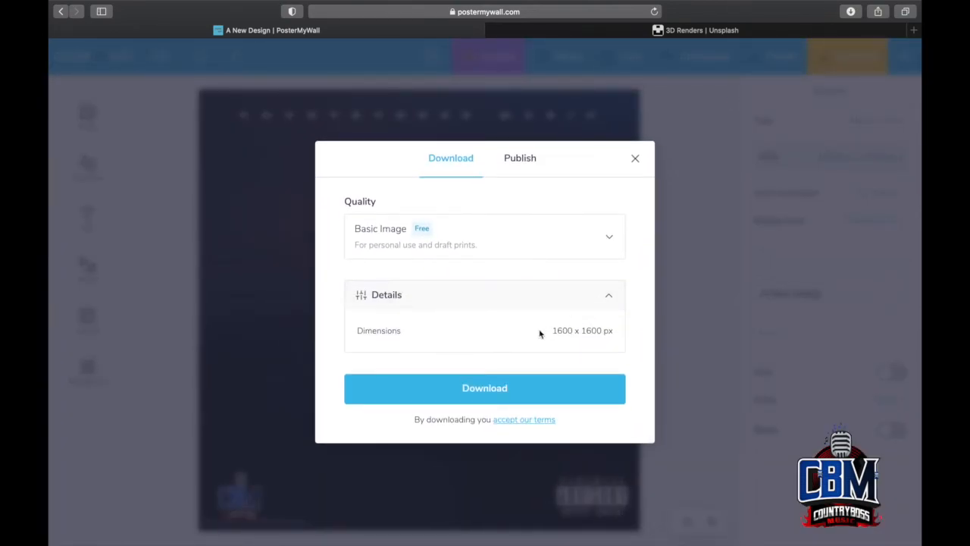
left_click(537, 388)
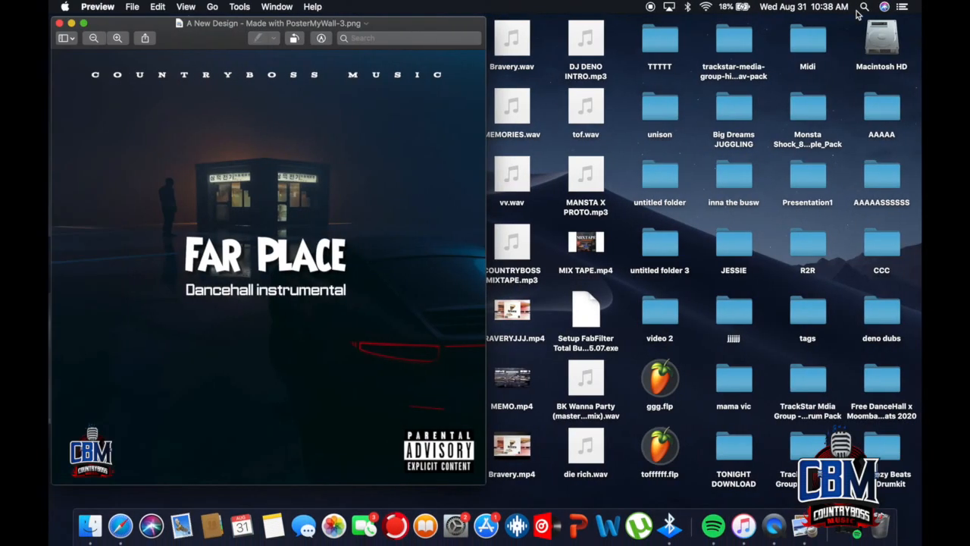
Step: View the downloaded cover PNG full screen in Preview and close it
left_click(83, 24)
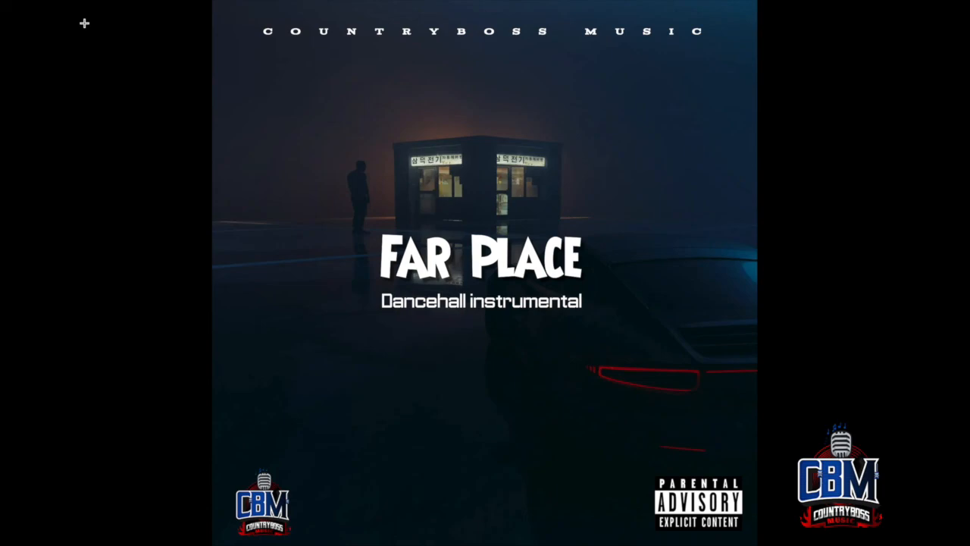
mouse_move(194, 3)
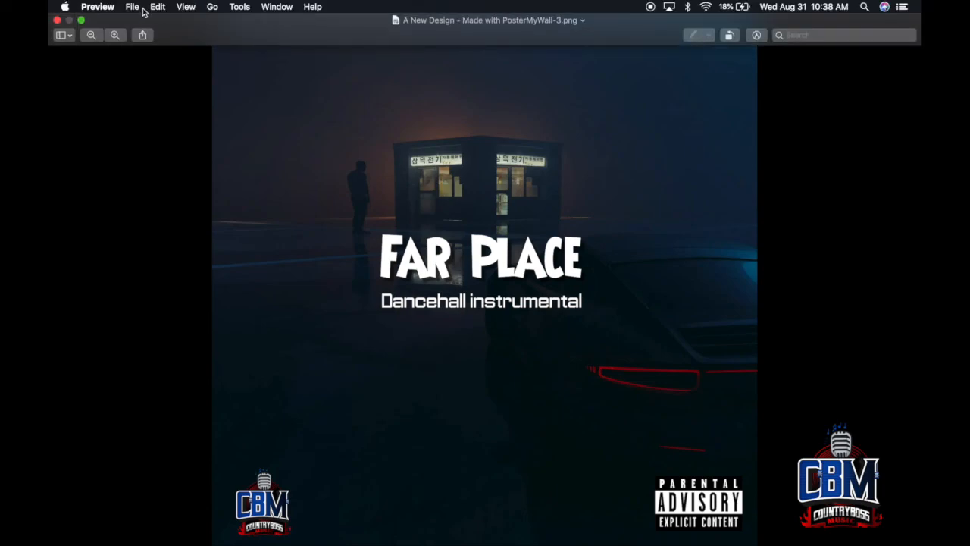
left_click(57, 21)
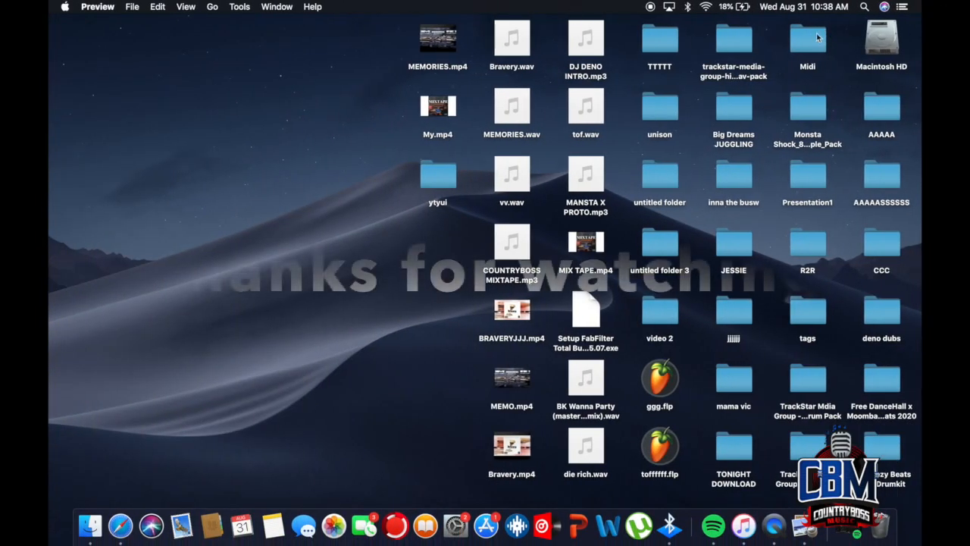